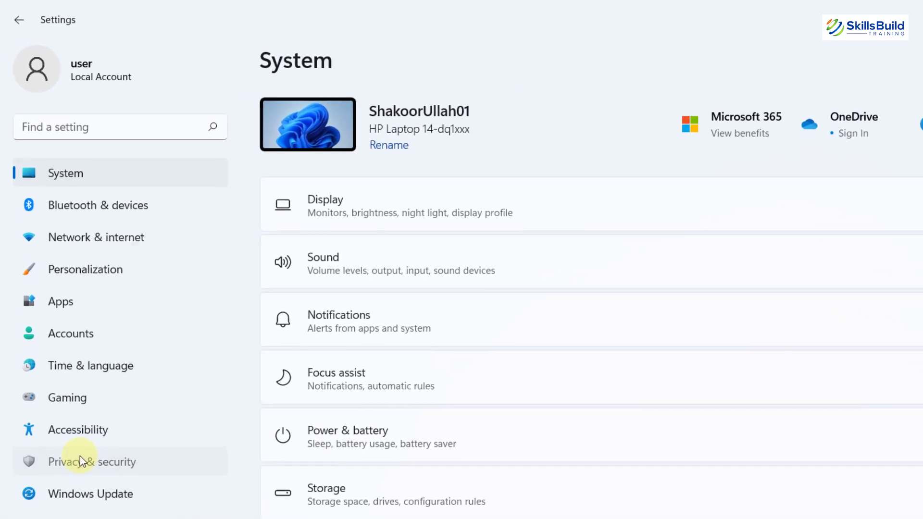
Step: Under Privacy & security › General, switch off advertising ID, language list, app-launch tracking and suggested content
{"action": "left_click", "coordinate": [60, 342]}
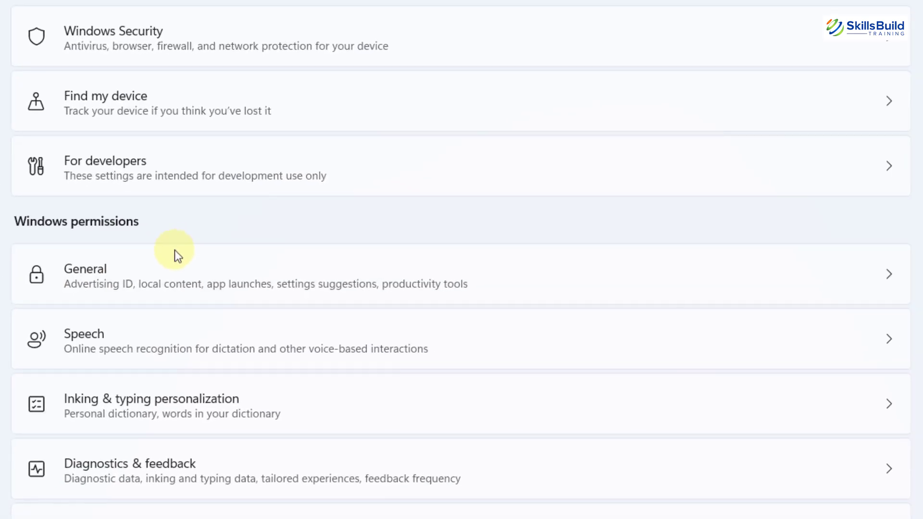
{"action": "left_click", "coordinate": [131, 273]}
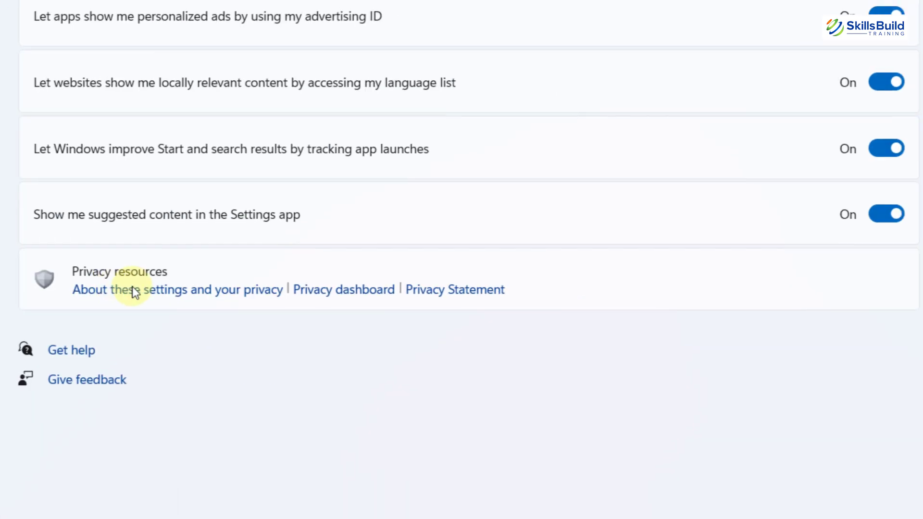
{"action": "left_click", "coordinate": [883, 132]}
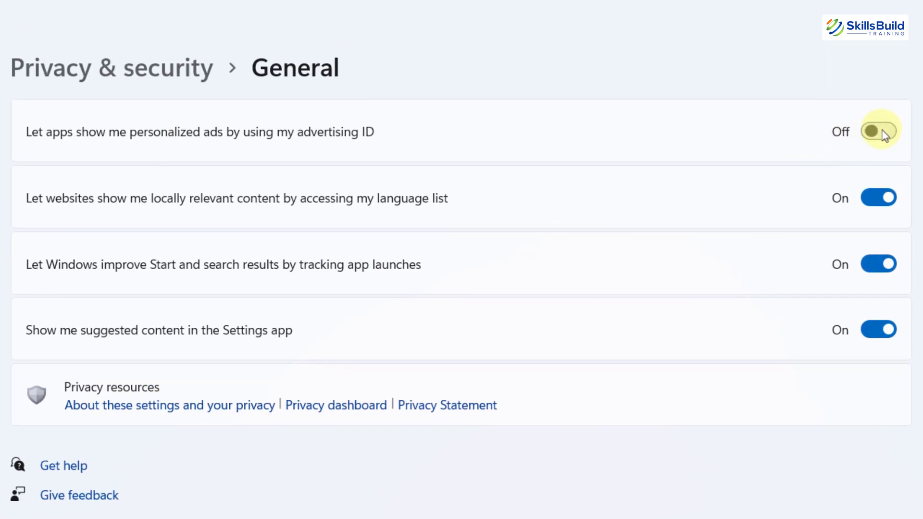
{"action": "left_click", "coordinate": [867, 198]}
{"action": "left_click", "coordinate": [875, 264]}
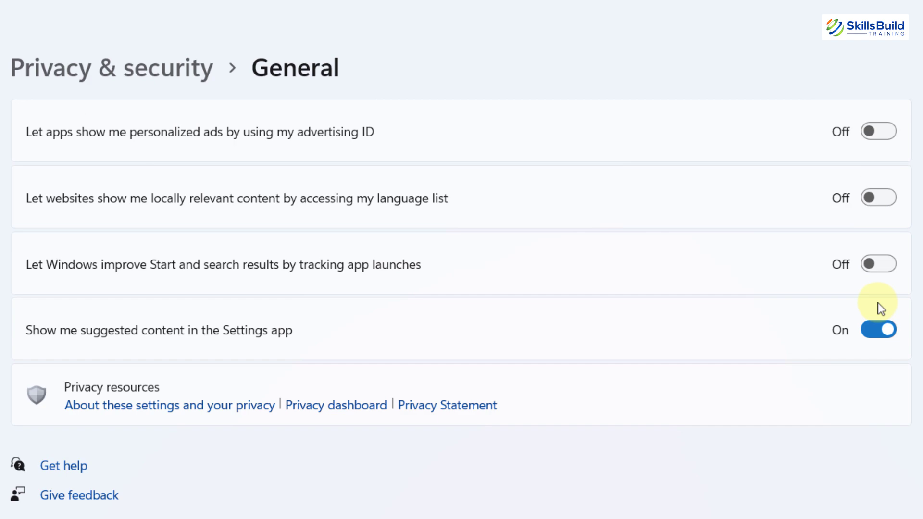
{"action": "left_click", "coordinate": [880, 330]}
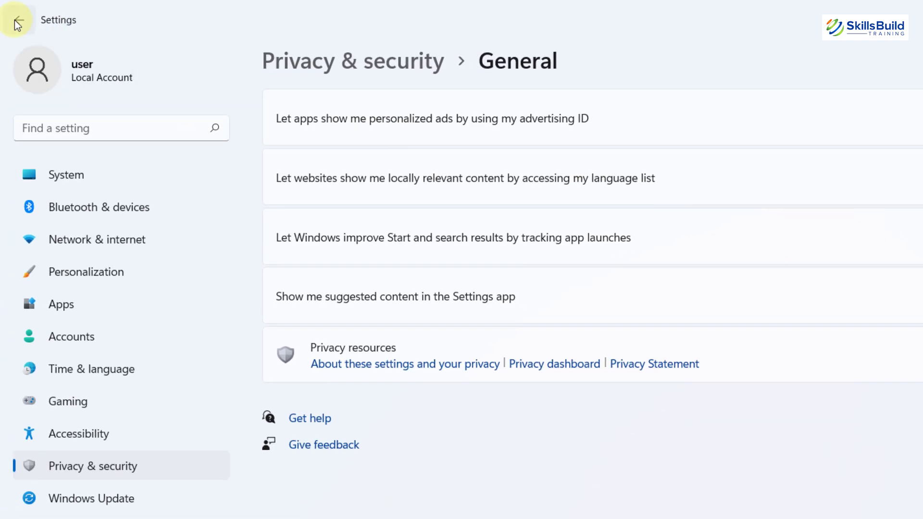
Step: Switch Online speech recognition off on the Speech privacy page
{"action": "left_click", "coordinate": [17, 20]}
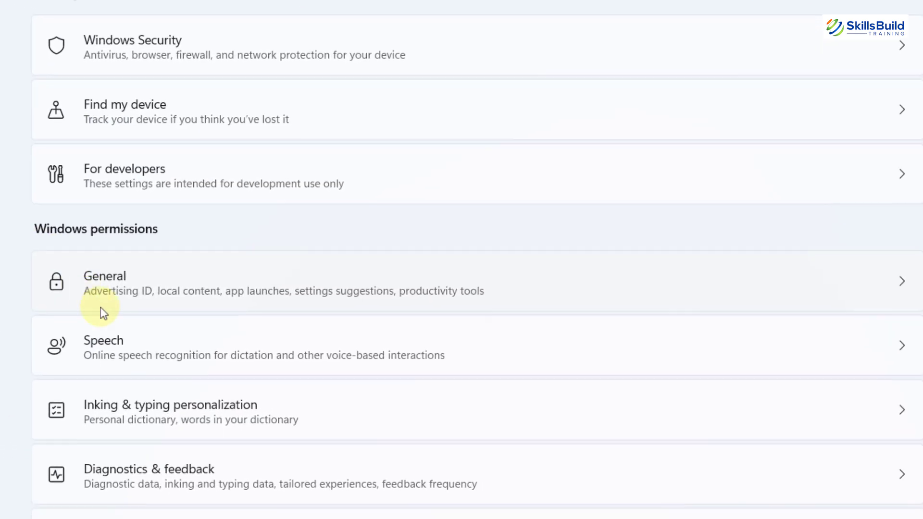
{"action": "left_click", "coordinate": [291, 397]}
{"action": "left_click", "coordinate": [29, 303]}
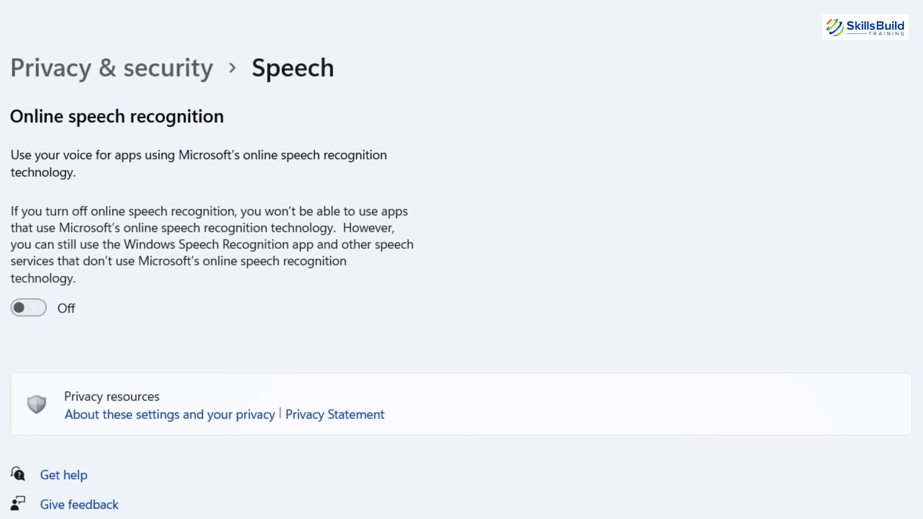
Step: Return to the Privacy & security list and scroll through its permissions
{"action": "key", "text": "alt+Left"}
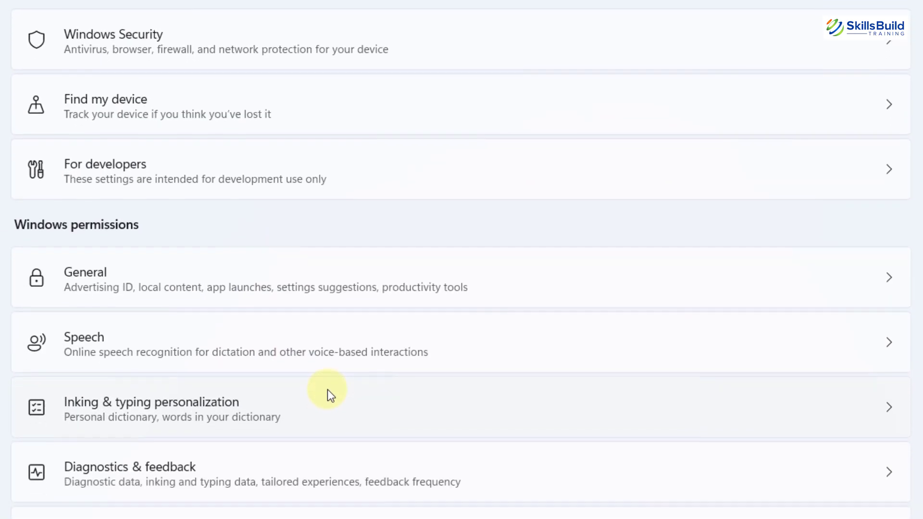
{"action": "scroll", "coordinate": [328, 389], "scroll_direction": "down", "scroll_amount": 3}
{"action": "scroll", "coordinate": [330, 308], "scroll_direction": "down", "scroll_amount": 5}
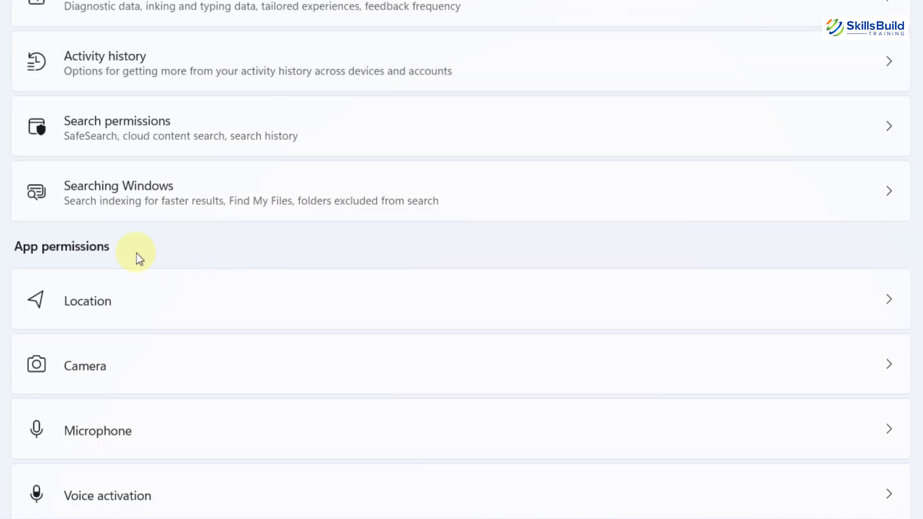
{"action": "scroll", "coordinate": [135, 252], "scroll_direction": "up", "scroll_amount": 8}
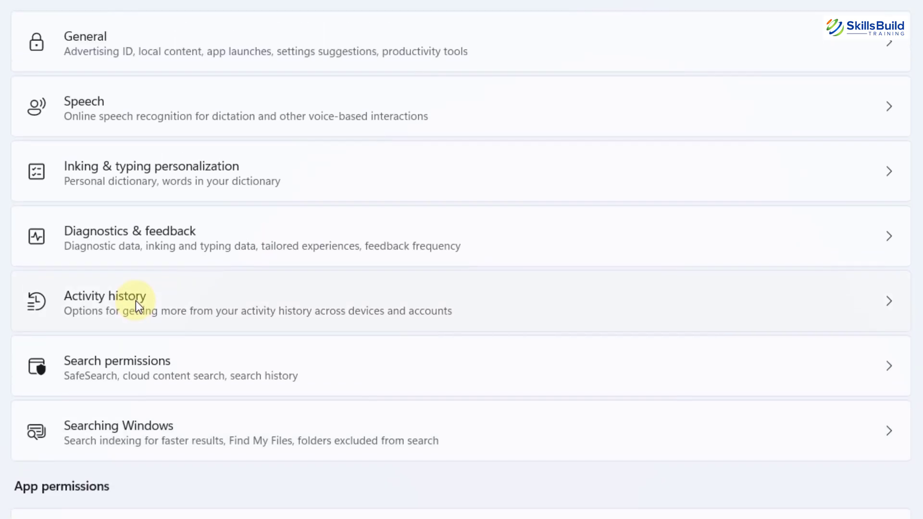
{"action": "scroll", "coordinate": [146, 187], "scroll_direction": "down", "scroll_amount": 10}
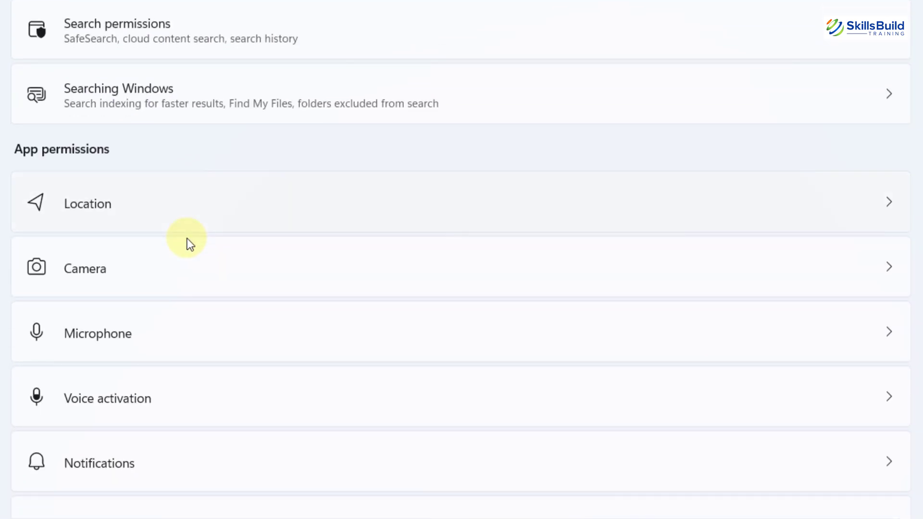
{"action": "left_click", "coordinate": [196, 212]}
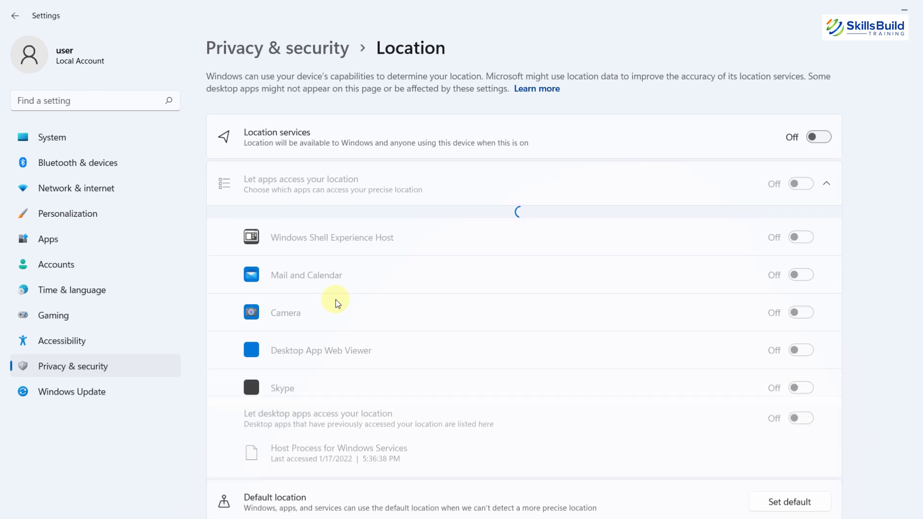
{"action": "left_click", "coordinate": [15, 16]}
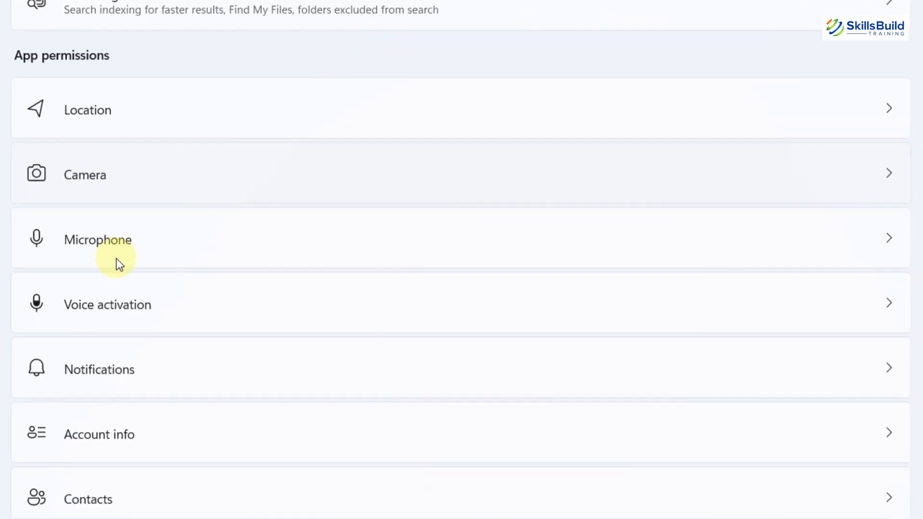
{"action": "scroll", "coordinate": [145, 356], "scroll_direction": "down", "scroll_amount": 2}
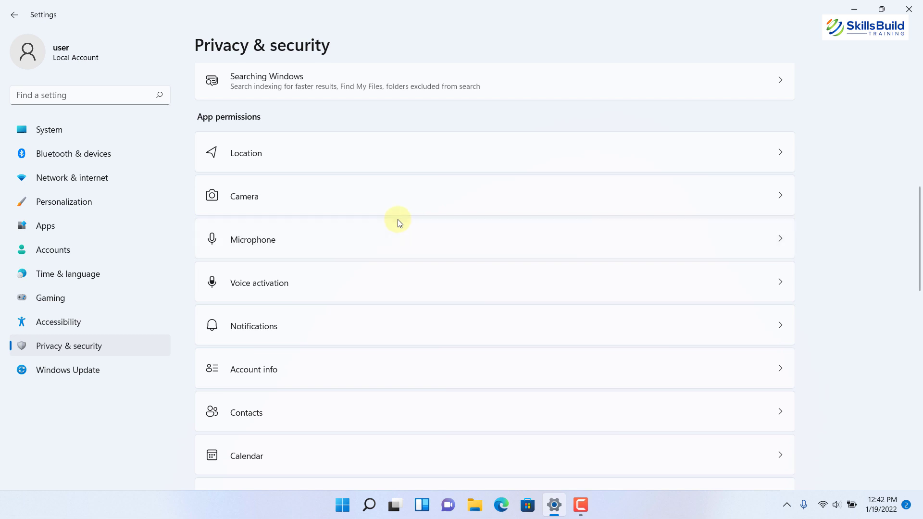
Step: Disable Microsoft Edge, OneDrive and Teams as startup apps under Apps › Startup
{"action": "left_click", "coordinate": [85, 133]}
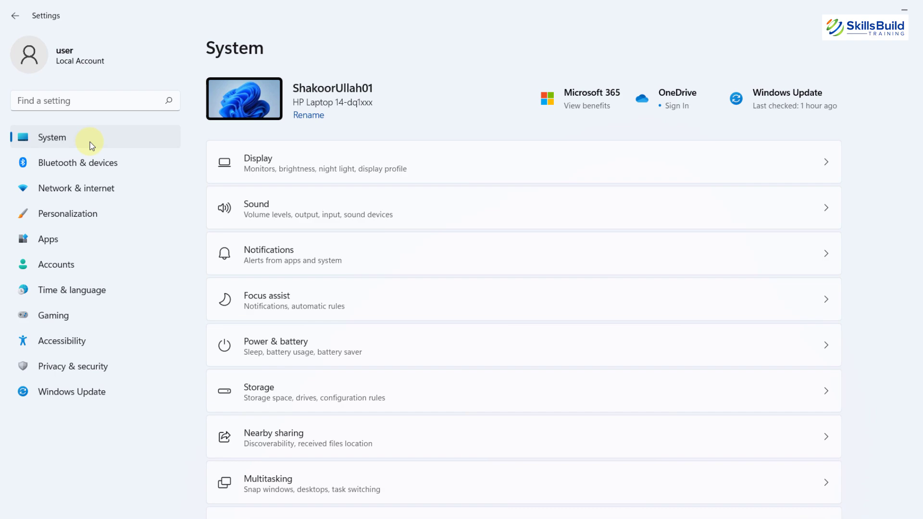
{"action": "left_click", "coordinate": [69, 242]}
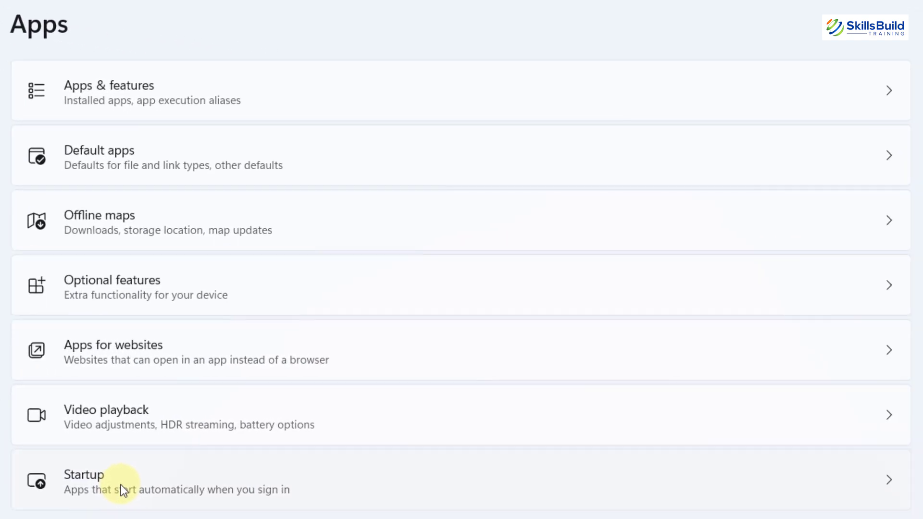
{"action": "left_click", "coordinate": [120, 485]}
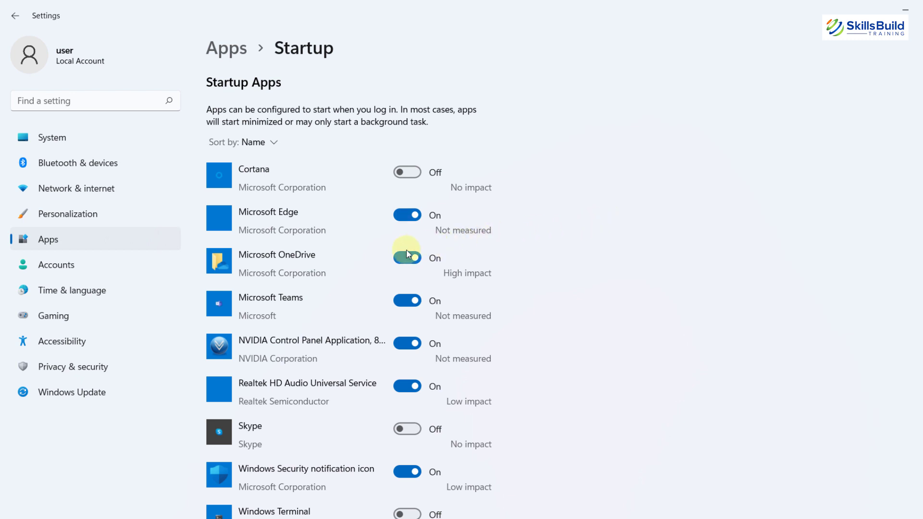
{"action": "scroll", "coordinate": [406, 308], "scroll_direction": "down", "scroll_amount": 3}
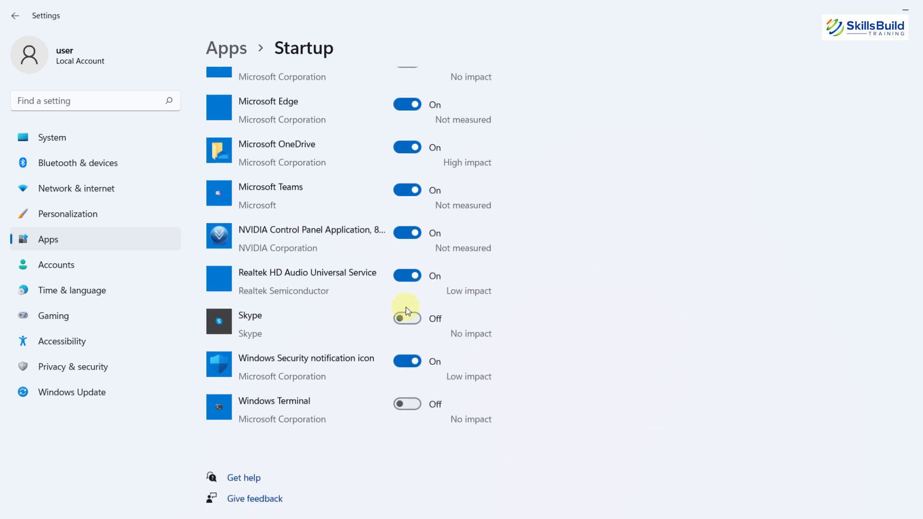
{"action": "scroll", "coordinate": [406, 310], "scroll_direction": "up", "scroll_amount": 3}
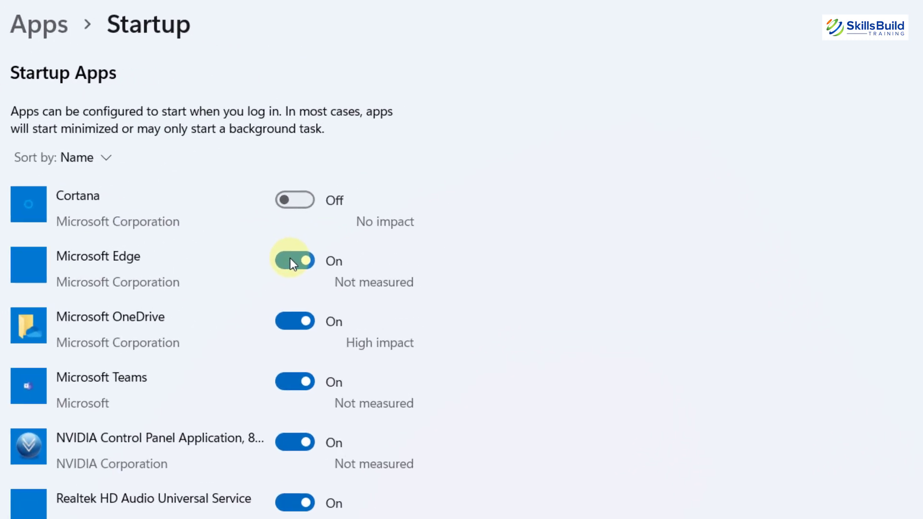
{"action": "left_click", "coordinate": [290, 261]}
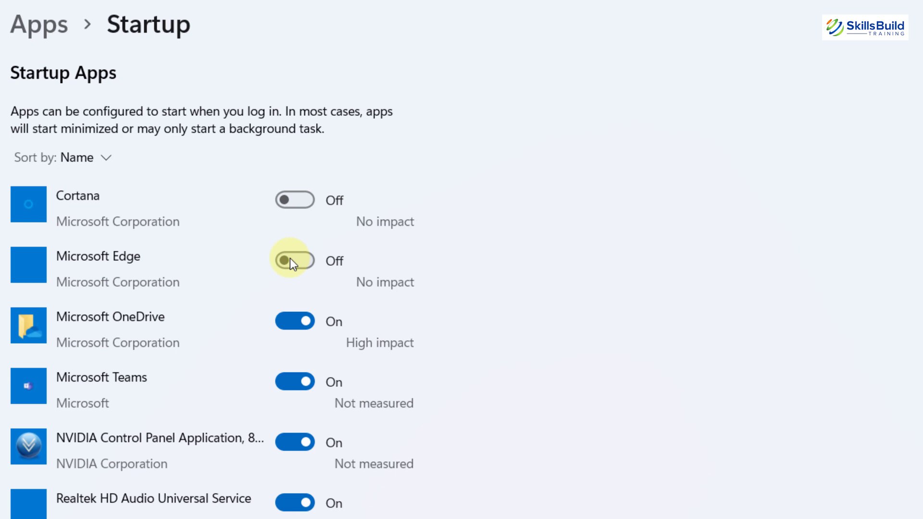
{"action": "left_click", "coordinate": [296, 322]}
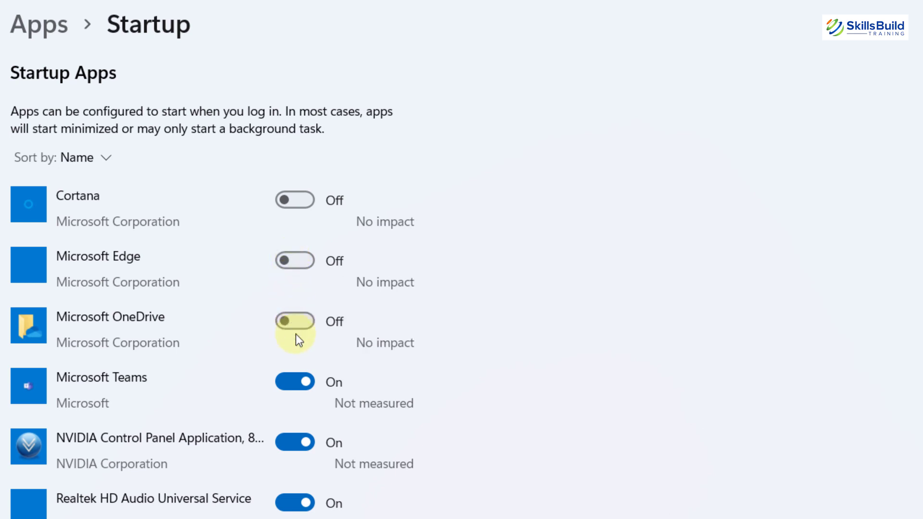
{"action": "left_click", "coordinate": [296, 382]}
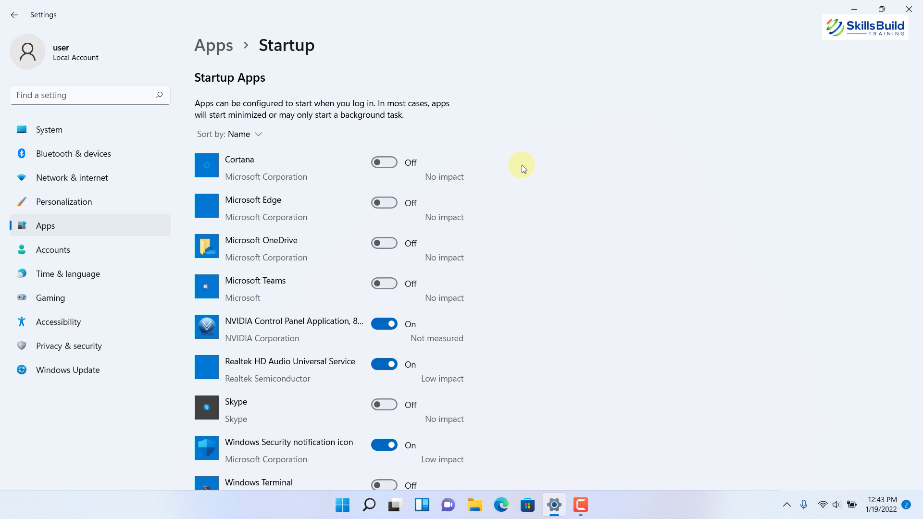
Step: Find the Power & battery settings by searching 'power'
{"action": "left_click", "coordinate": [92, 129]}
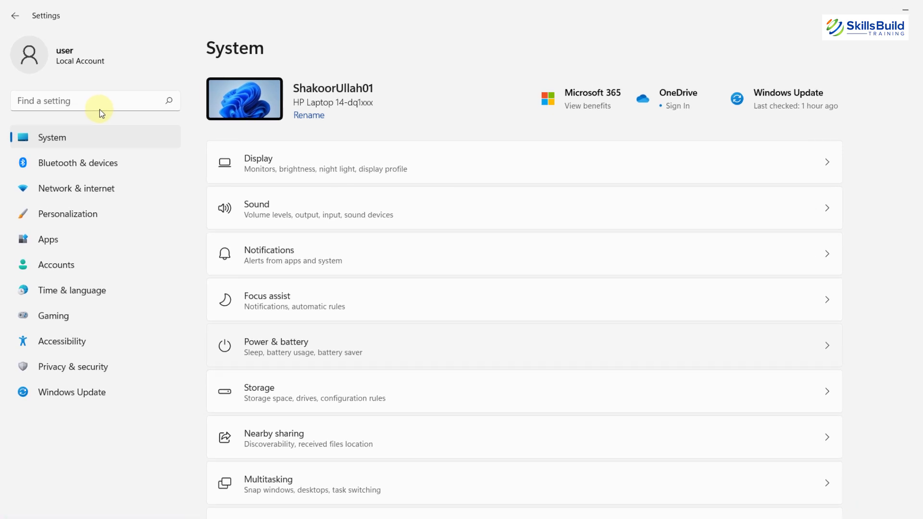
{"action": "left_click", "coordinate": [106, 100]}
{"action": "type", "text": "power"}
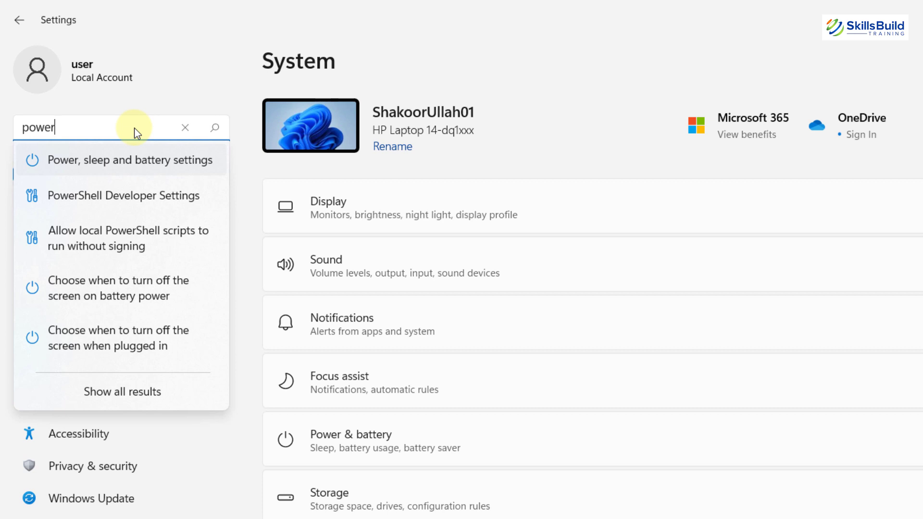
{"action": "left_click", "coordinate": [111, 159]}
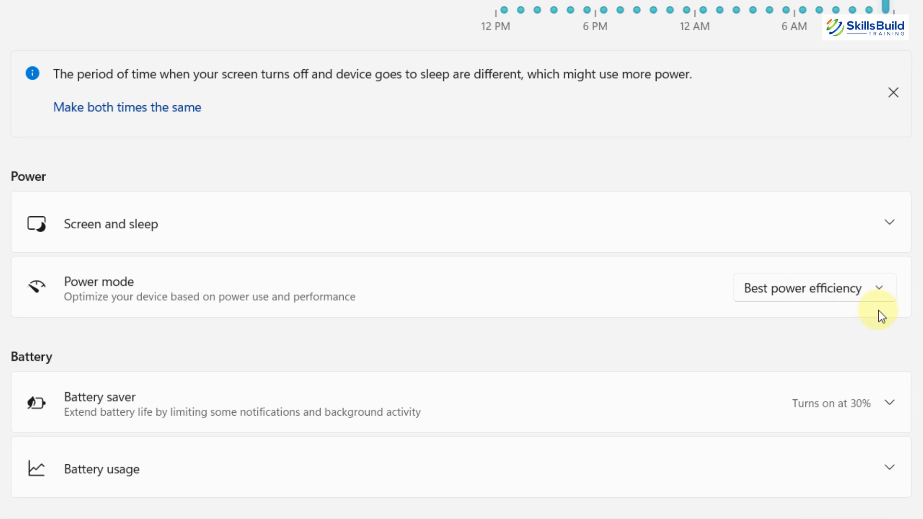
Step: Set the Power mode to Best performance and return to the System page
{"action": "left_click", "coordinate": [878, 288]}
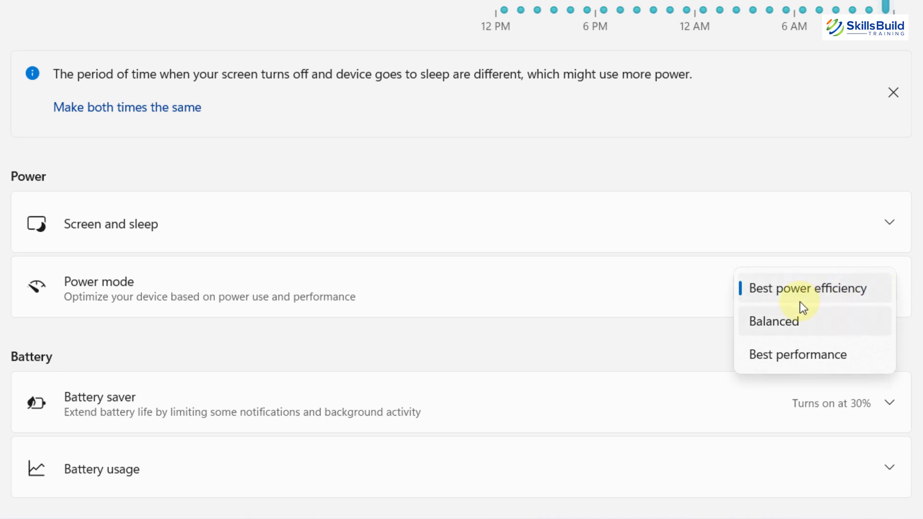
{"action": "key", "text": "Down"}
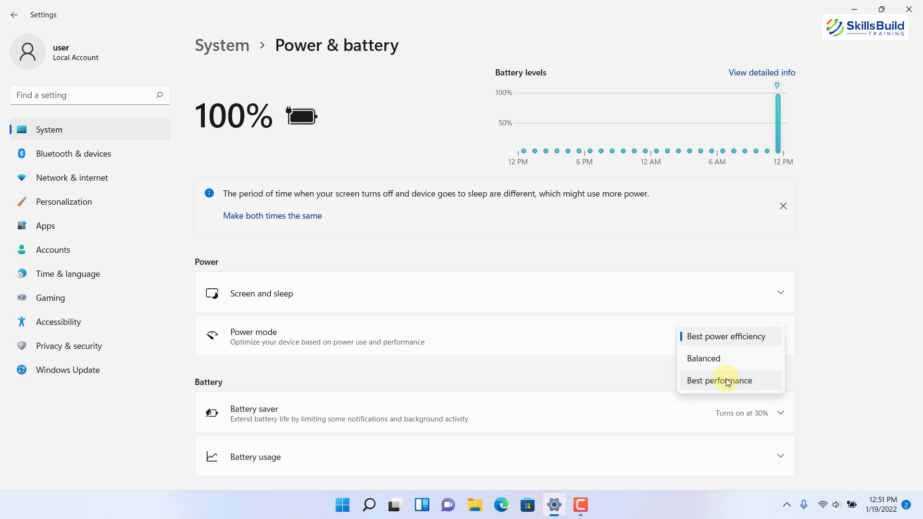
{"action": "left_click", "coordinate": [728, 383]}
{"action": "left_click", "coordinate": [49, 130]}
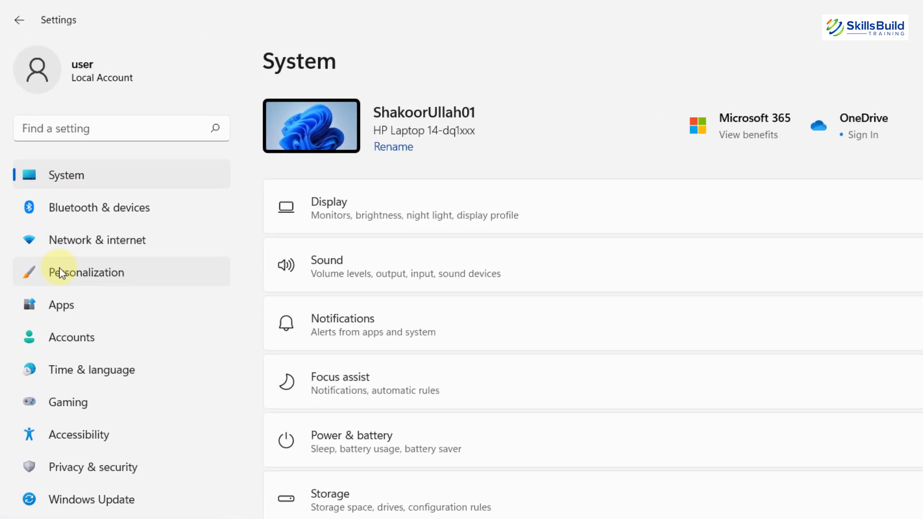
Step: Turn off Gaming, Creativity, Entertainment and School in Personalization › Device usage, then return to System
{"action": "left_click", "coordinate": [62, 273]}
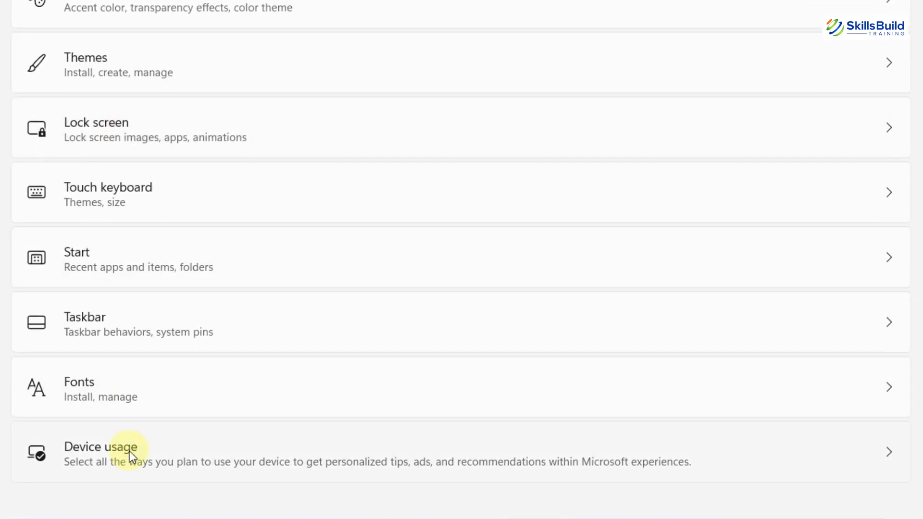
{"action": "left_click", "coordinate": [129, 451]}
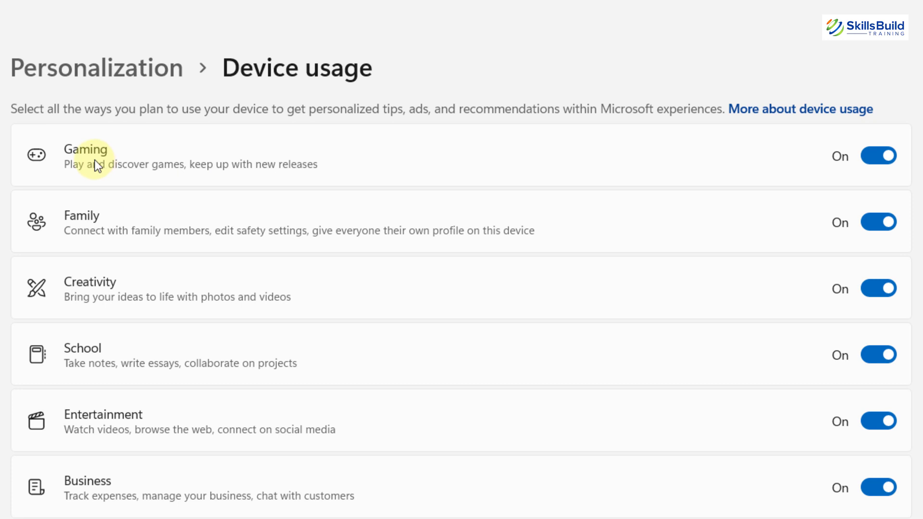
{"action": "left_click", "coordinate": [882, 158]}
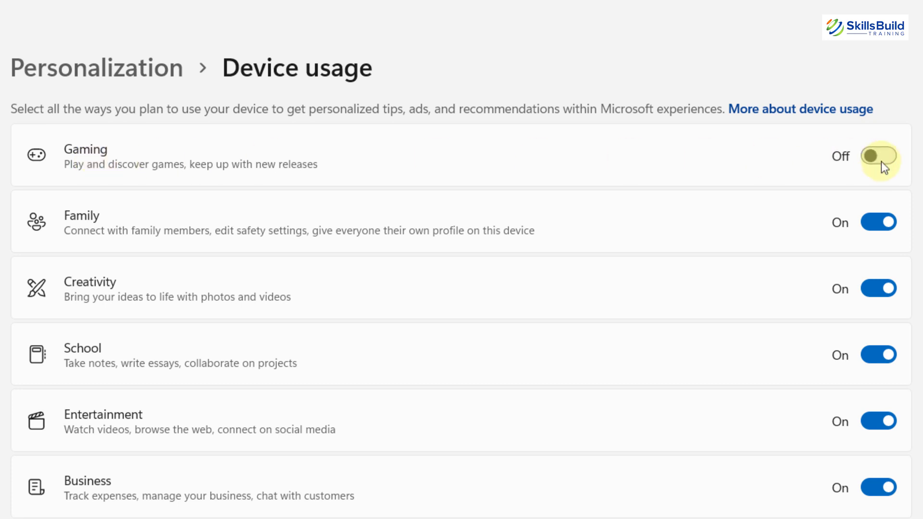
{"action": "left_click", "coordinate": [880, 288]}
{"action": "left_click", "coordinate": [879, 422]}
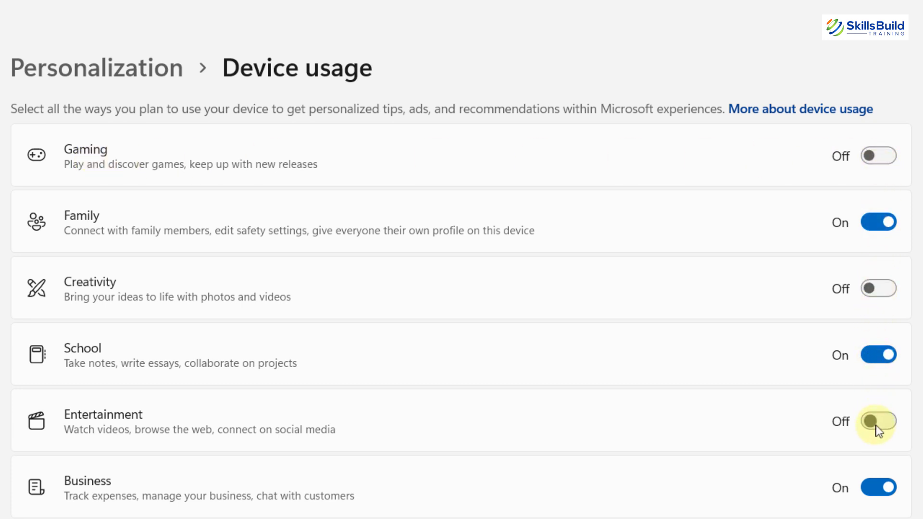
{"action": "left_click", "coordinate": [881, 356]}
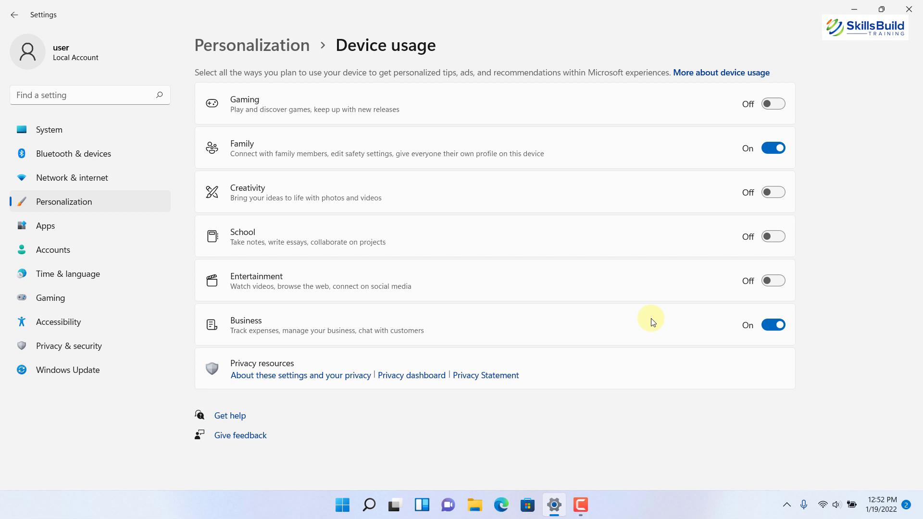
{"action": "left_click", "coordinate": [39, 131]}
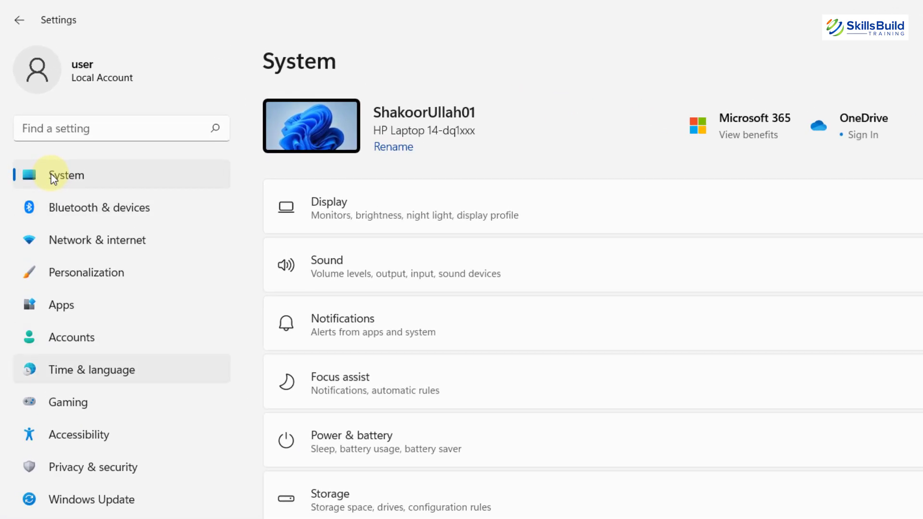
{"action": "left_click", "coordinate": [75, 306]}
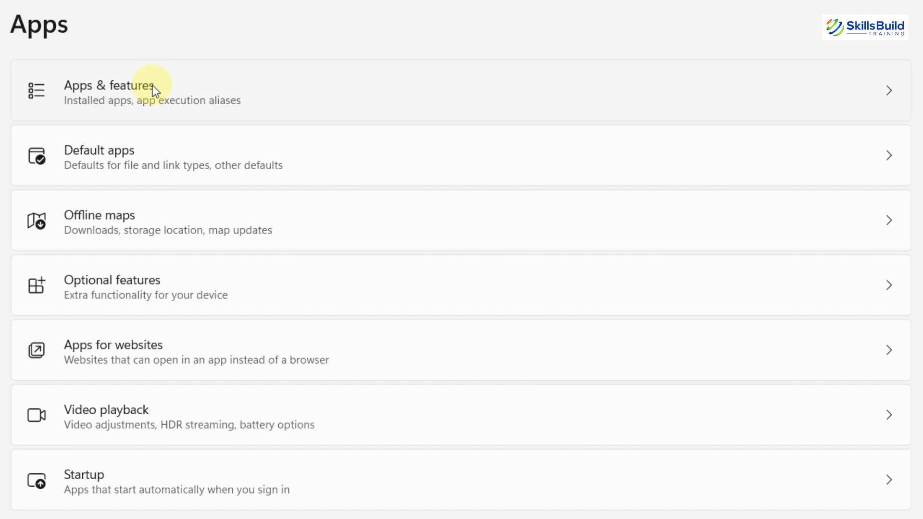
{"action": "left_click", "coordinate": [152, 85]}
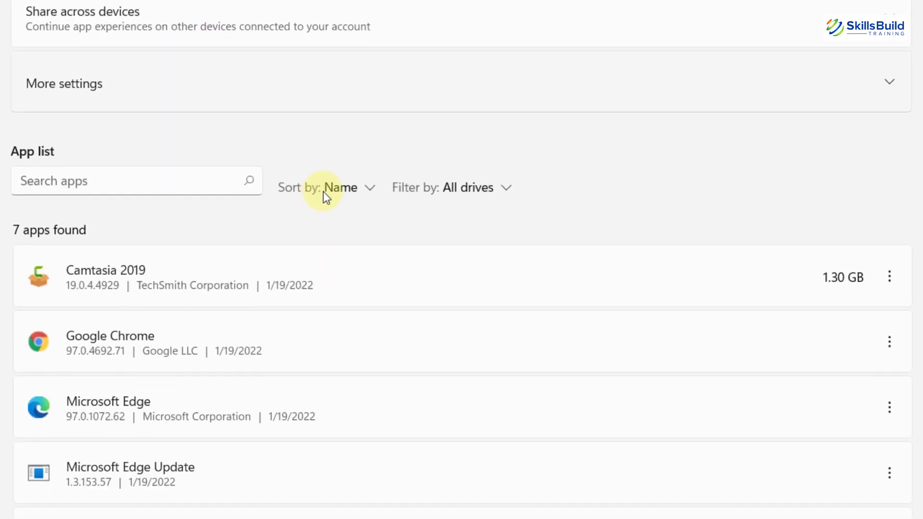
{"action": "scroll", "coordinate": [323, 191], "scroll_direction": "down", "scroll_amount": 3}
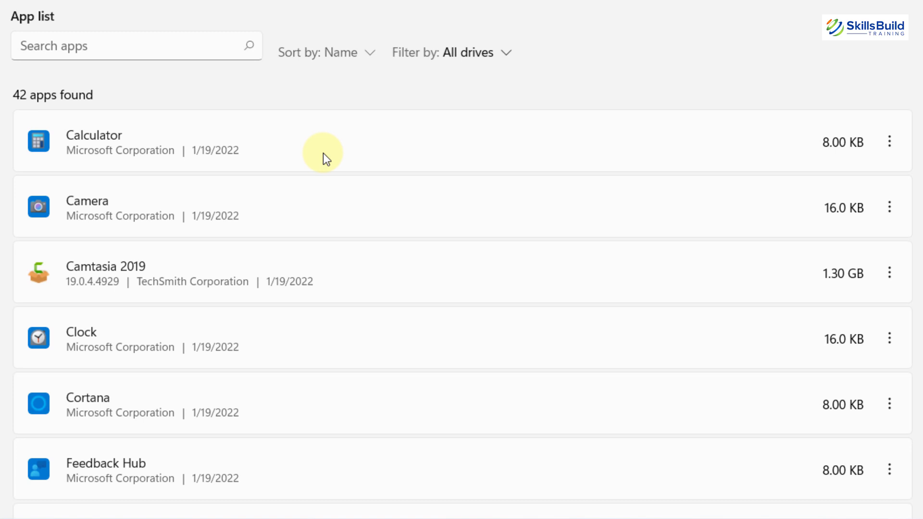
{"action": "scroll", "coordinate": [323, 152], "scroll_direction": "down", "scroll_amount": 10}
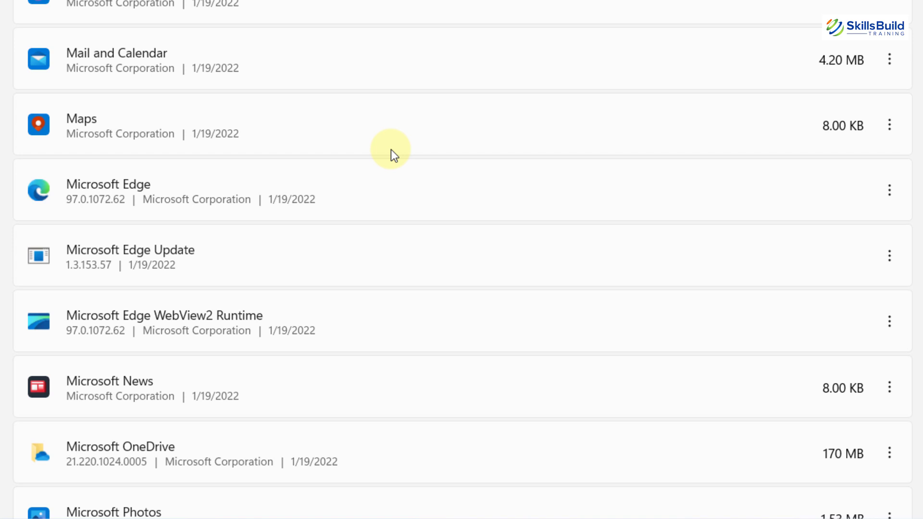
{"action": "scroll", "coordinate": [391, 149], "scroll_direction": "down", "scroll_amount": 2}
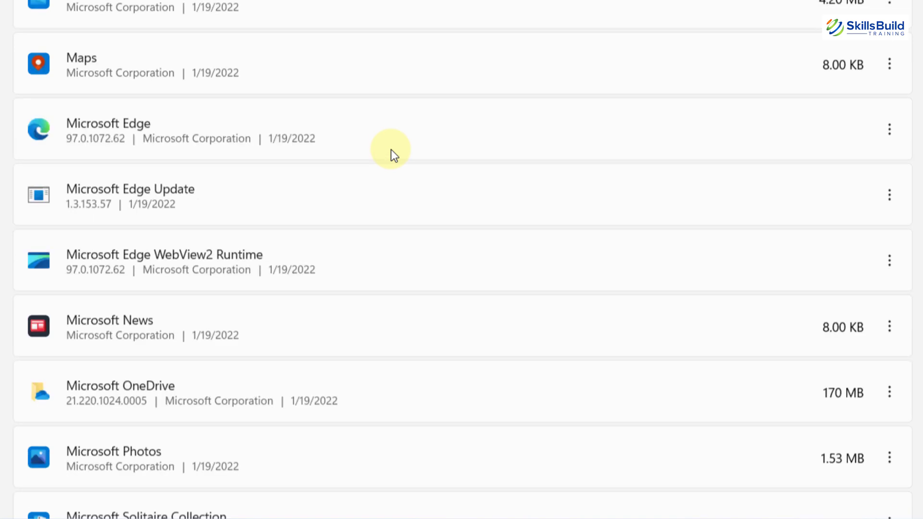
{"action": "scroll", "coordinate": [390, 149], "scroll_direction": "up", "scroll_amount": 6}
{"action": "scroll", "coordinate": [391, 149], "scroll_direction": "up", "scroll_amount": 12}
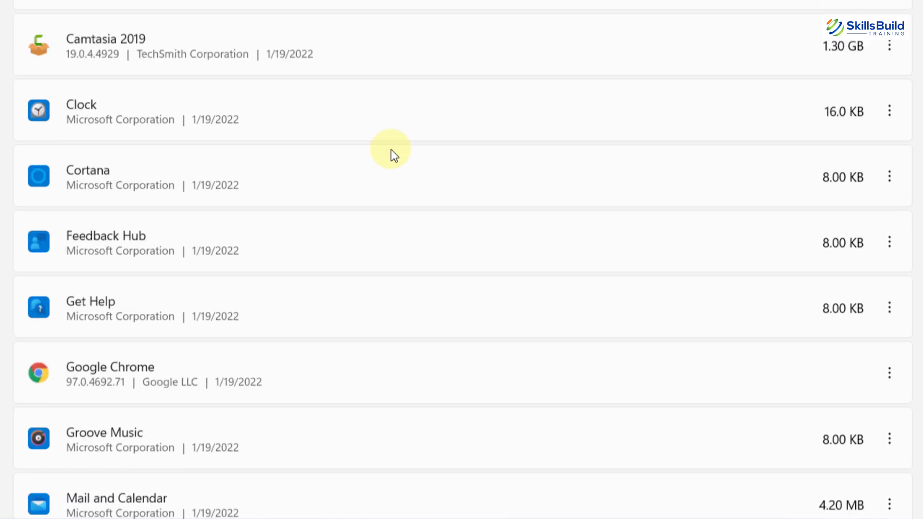
{"action": "scroll", "coordinate": [889, 314], "scroll_direction": "down", "scroll_amount": 8}
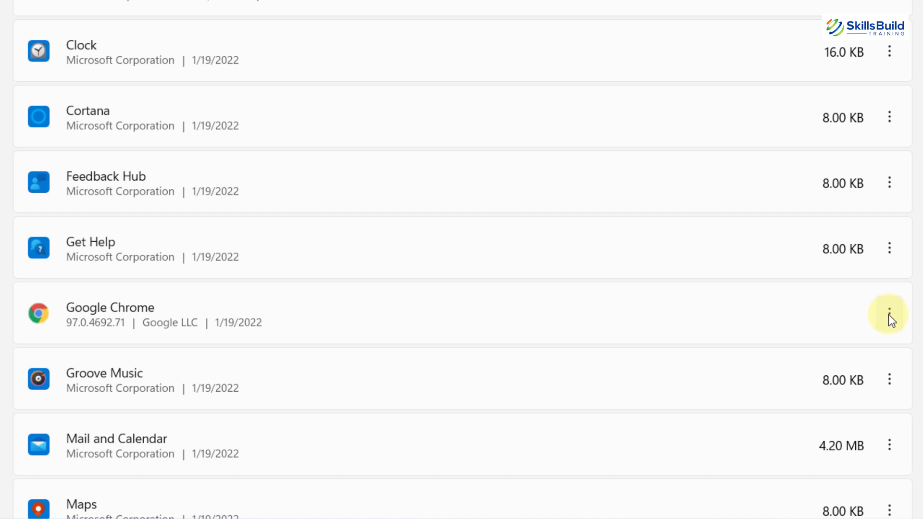
{"action": "left_click", "coordinate": [888, 314]}
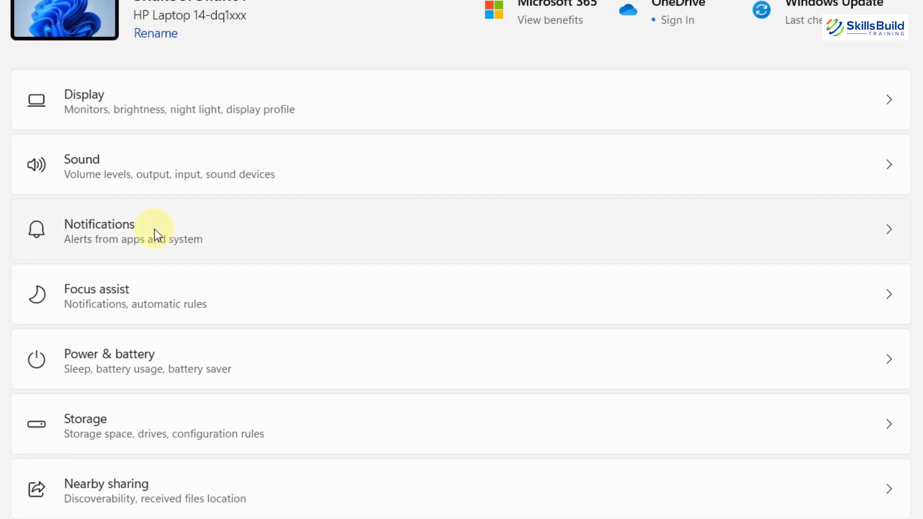
Step: Switch the Notifications toggle off and leave Settings for the desktop
{"action": "left_click", "coordinate": [155, 229]}
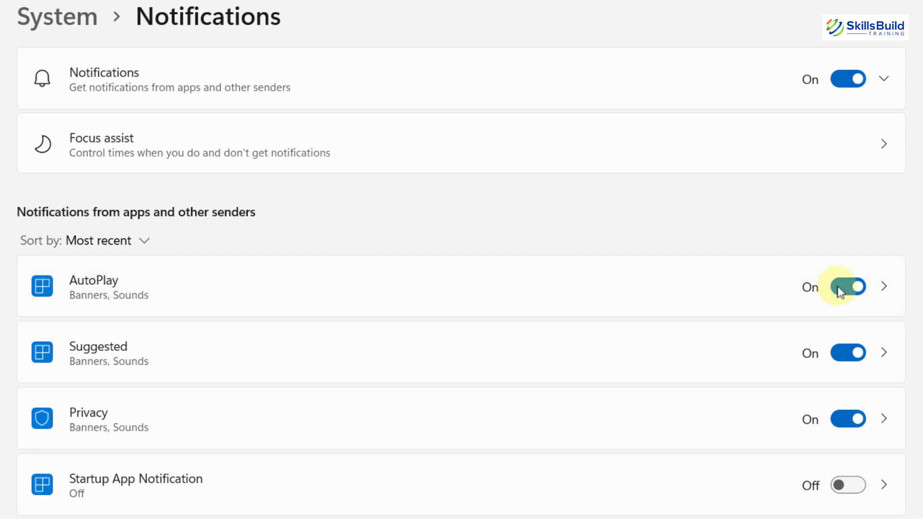
{"action": "left_click", "coordinate": [851, 80]}
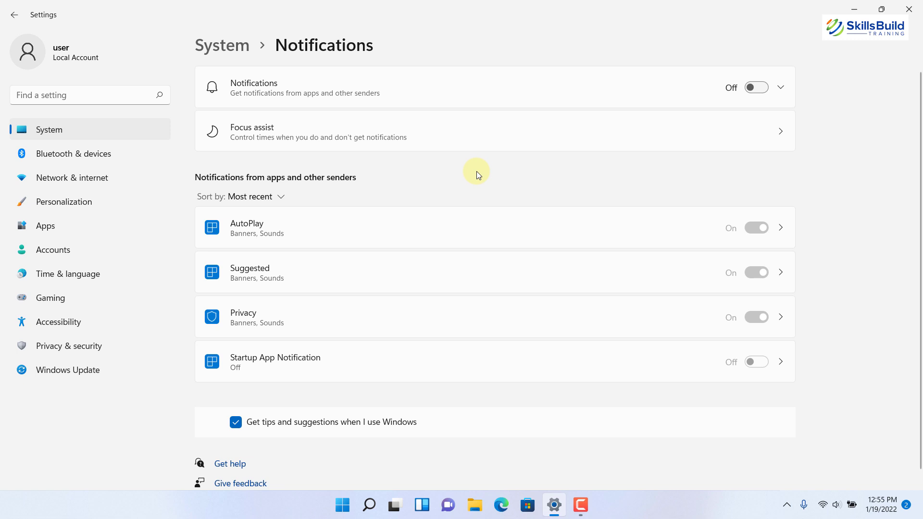
{"action": "key", "text": "super+d"}
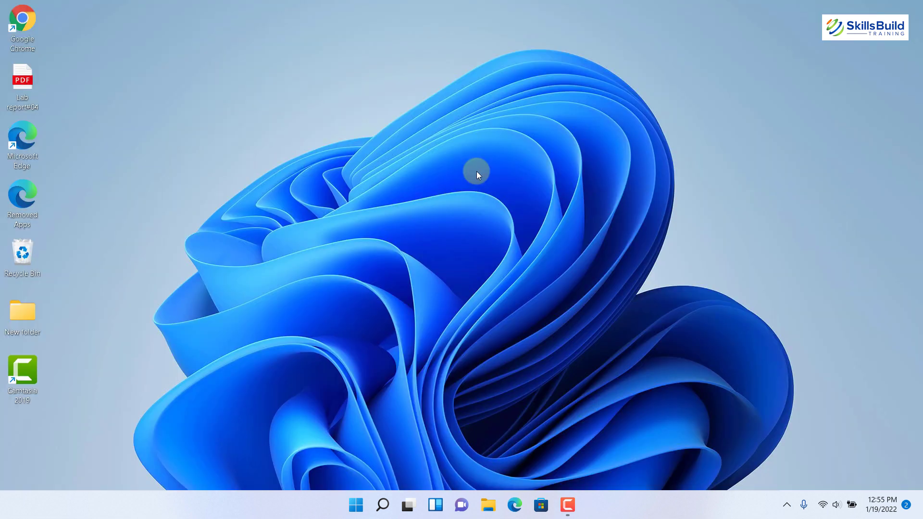
Step: Launch sysdm.cpl from Start search to bring up System Properties
{"action": "key", "text": "super"}
{"action": "type", "text": "sysd"}
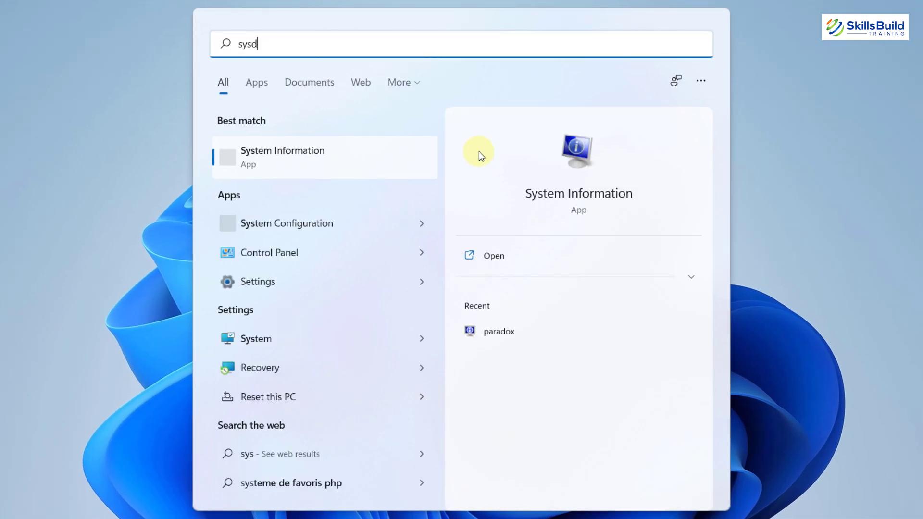
{"action": "type", "text": "m.cpl"}
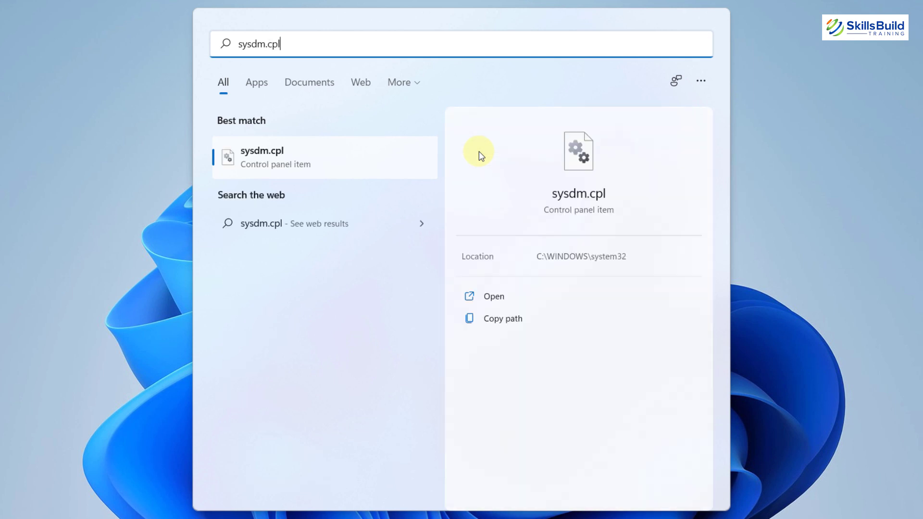
{"action": "left_click", "coordinate": [303, 158]}
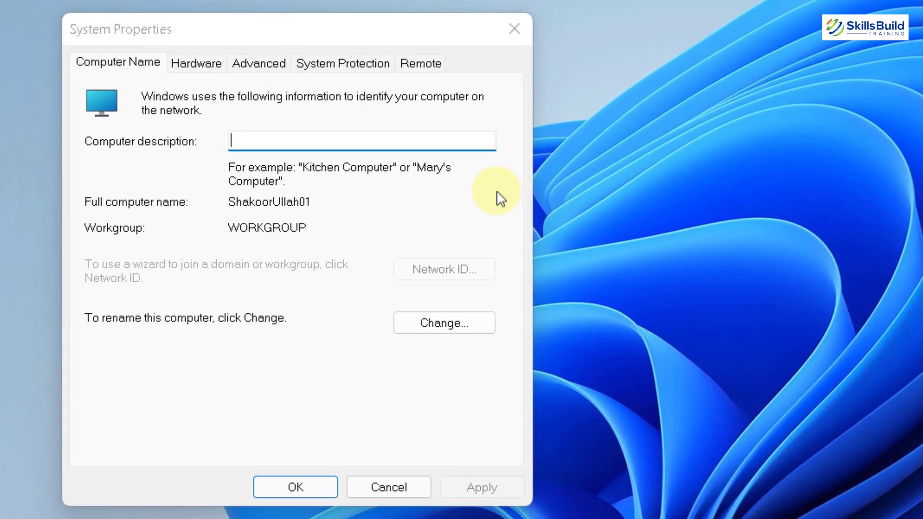
Step: Set Performance Options visual effects to Adjust for best performance and confirm both dialogs
{"action": "left_click", "coordinate": [245, 67]}
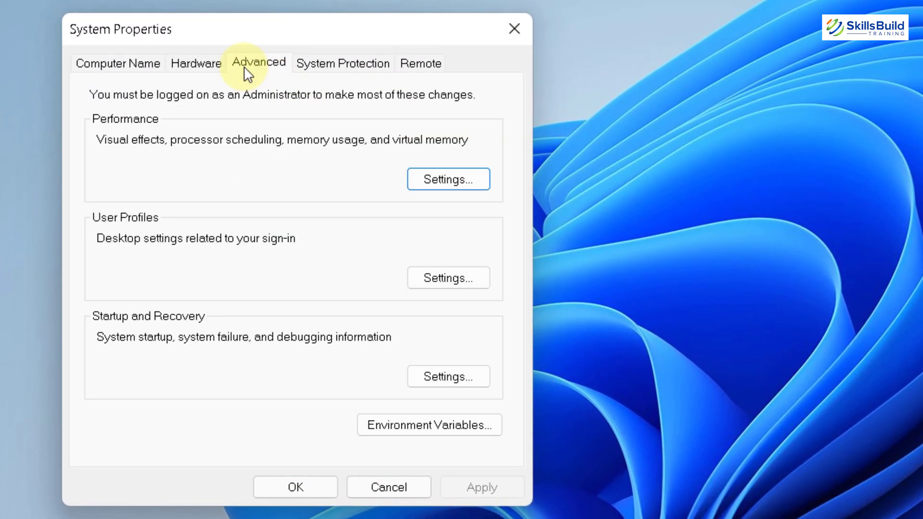
{"action": "left_click", "coordinate": [448, 180]}
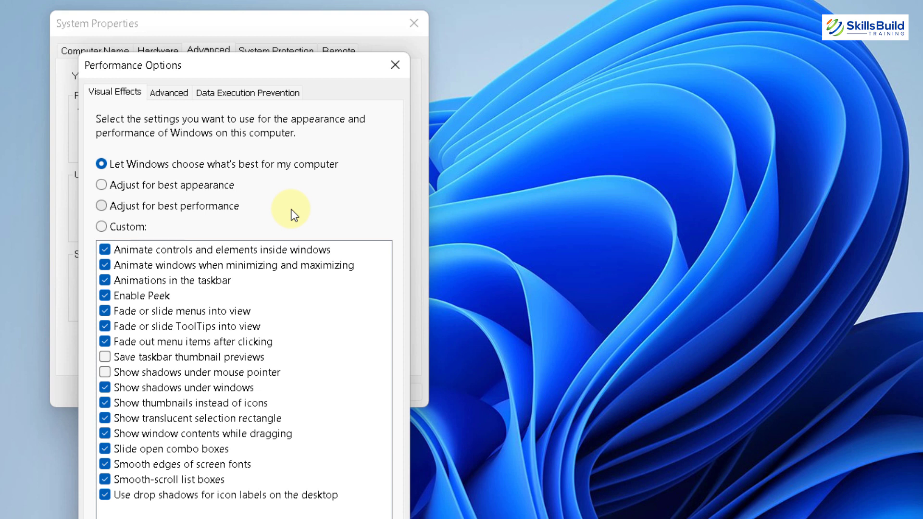
{"action": "left_click", "coordinate": [102, 207]}
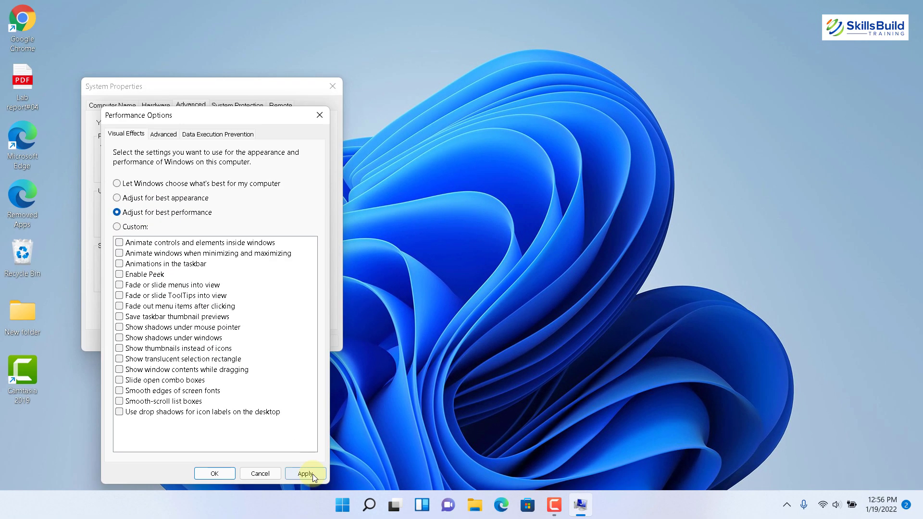
{"action": "left_click", "coordinate": [271, 474]}
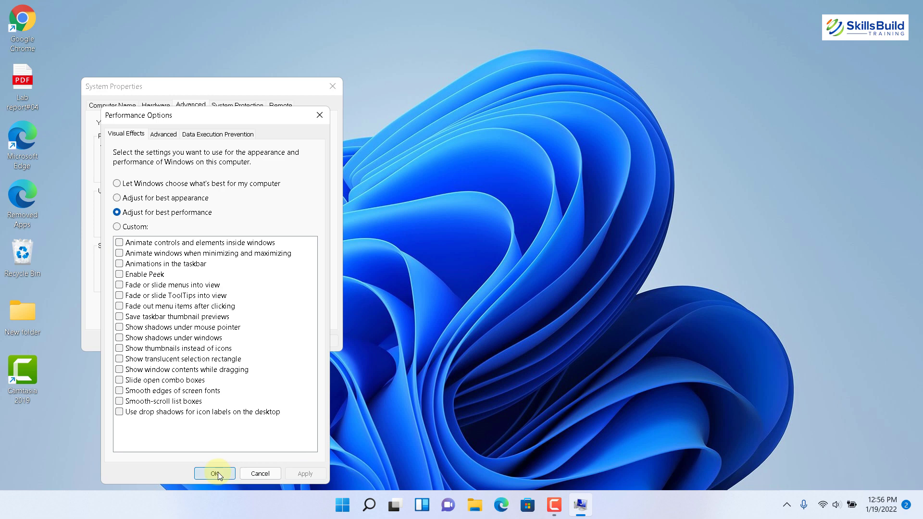
{"action": "left_click", "coordinate": [216, 474]}
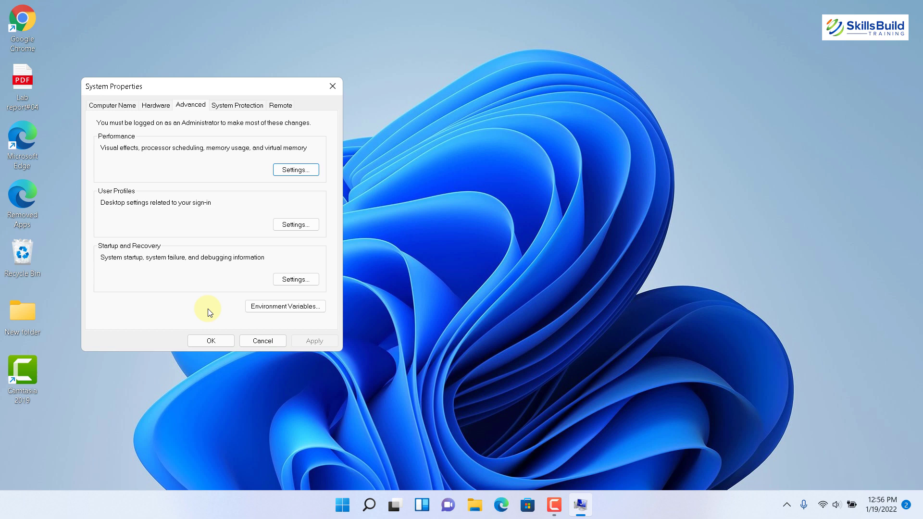
{"action": "key", "text": "Return"}
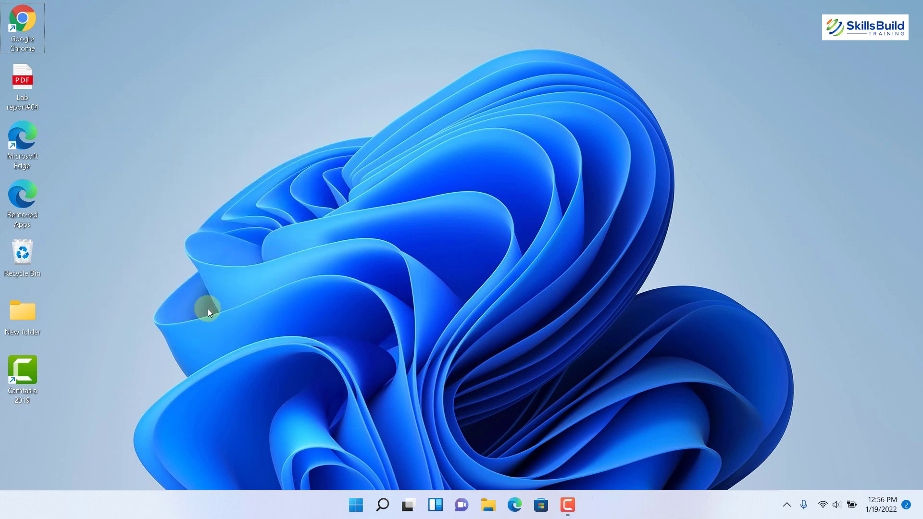
Step: Launch Defragment and Optimize Drives via 'defrag', optimize drive C:, and close the tool
{"action": "key", "text": "super"}
{"action": "key", "text": "Escape"}
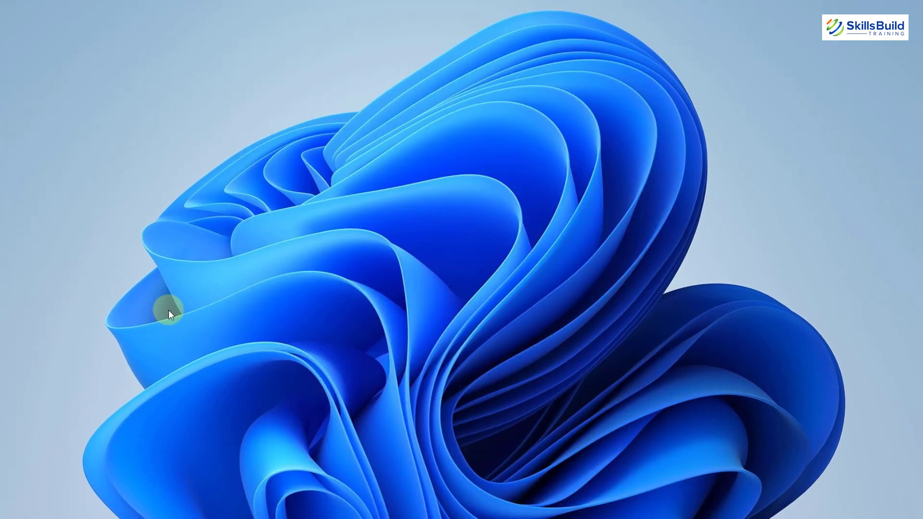
{"action": "key", "text": "super"}
{"action": "type", "text": "defrag"}
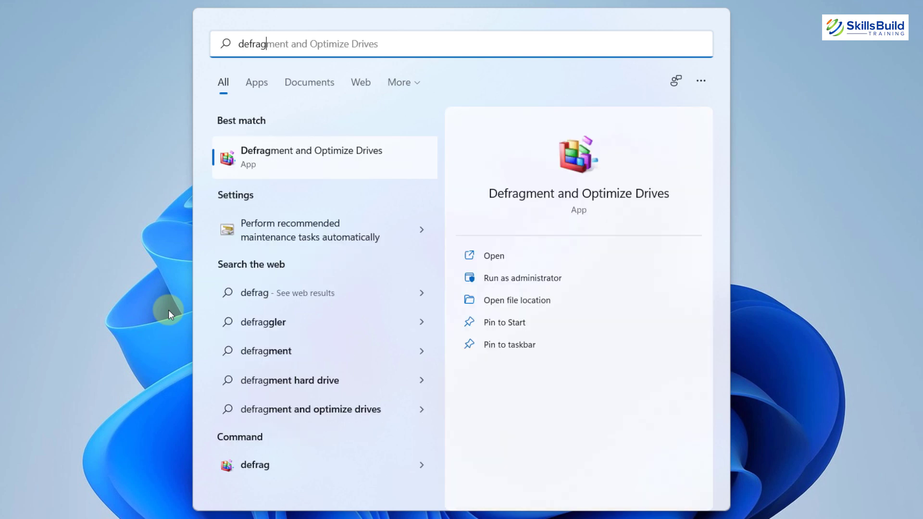
{"action": "left_click", "coordinate": [315, 154]}
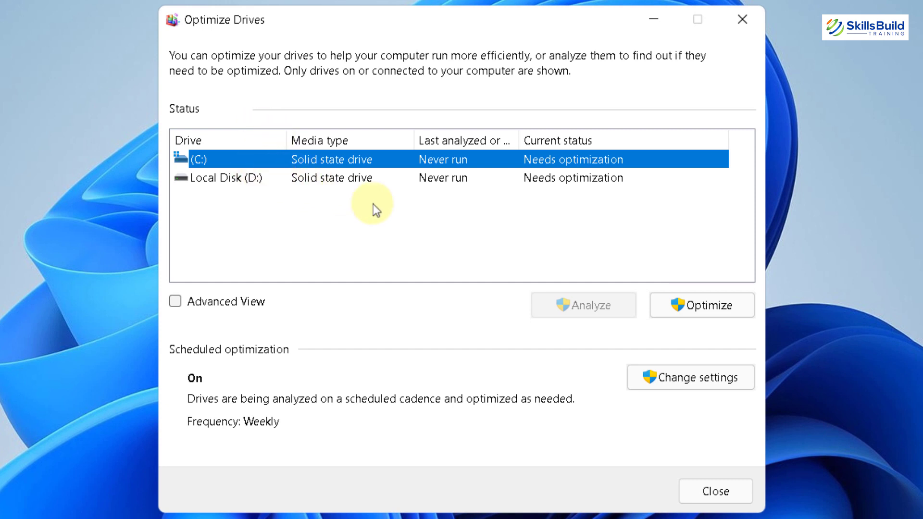
{"action": "left_click", "coordinate": [692, 305]}
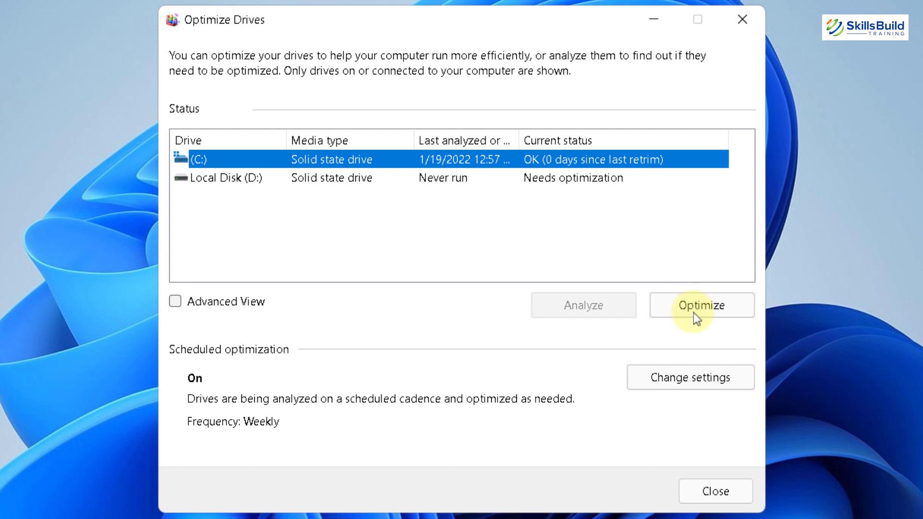
{"action": "left_click", "coordinate": [714, 491]}
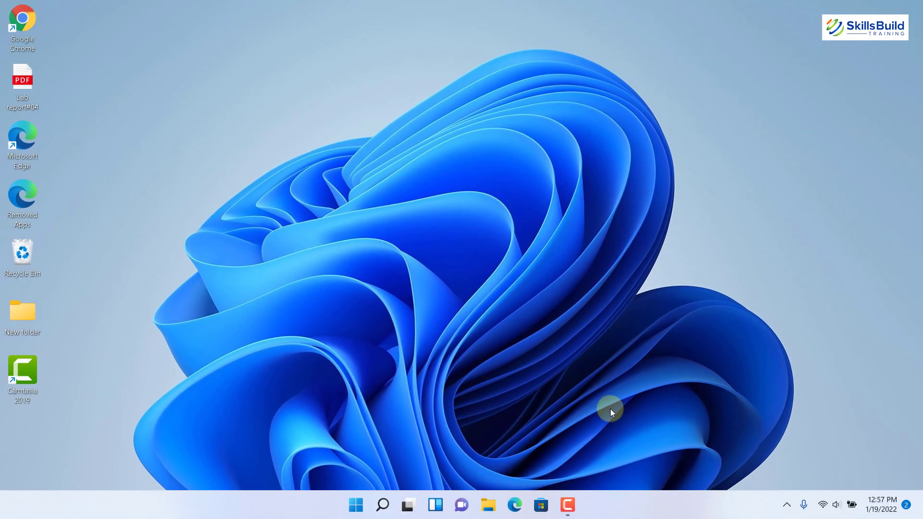
Step: Run Disk Cleanup on Local Disk (C:) from This PC with Recycle Bin included
{"action": "left_click", "coordinate": [488, 505]}
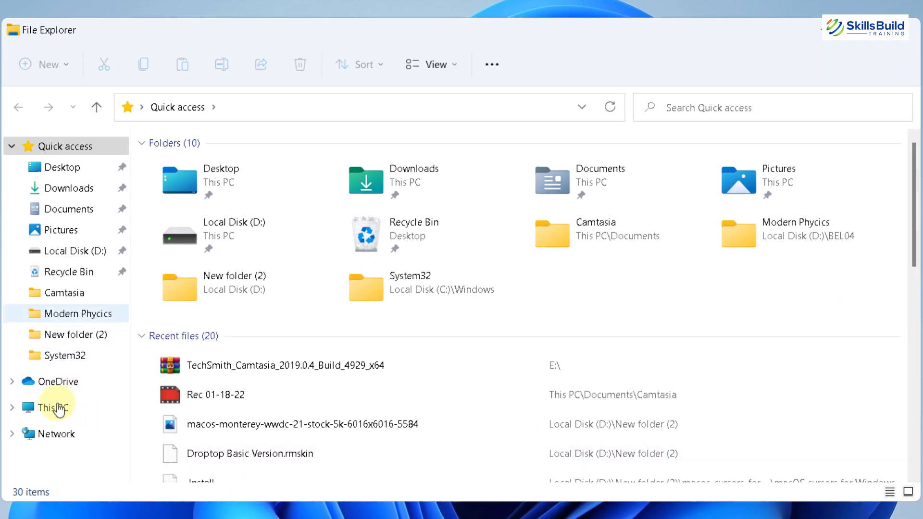
{"action": "left_click", "coordinate": [58, 408]}
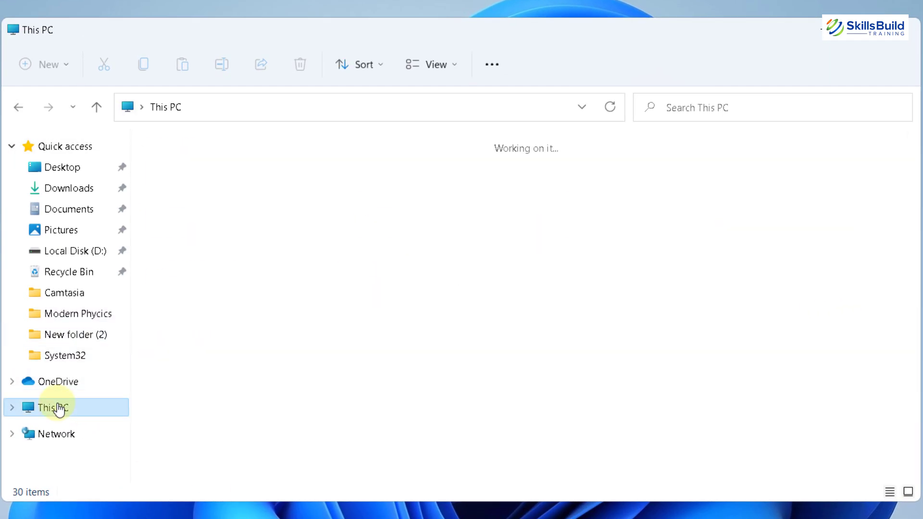
{"action": "right_click", "coordinate": [226, 283]}
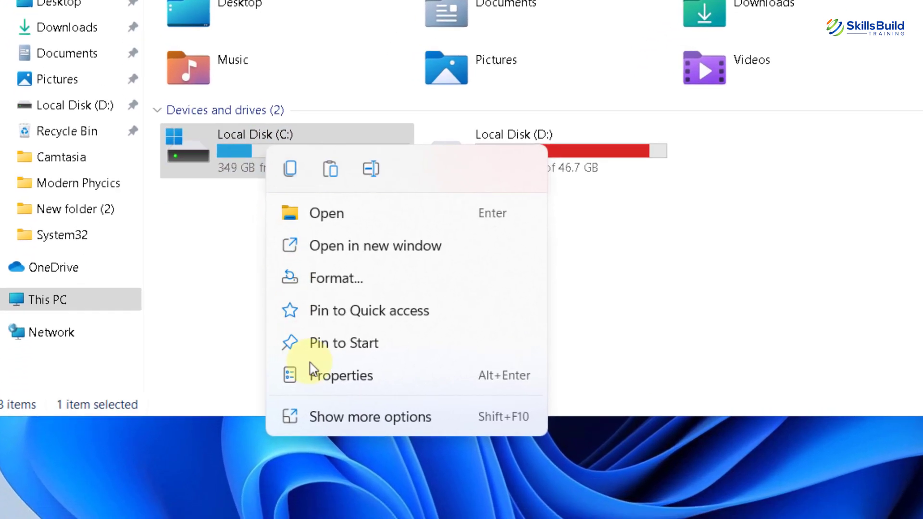
{"action": "left_click", "coordinate": [313, 375]}
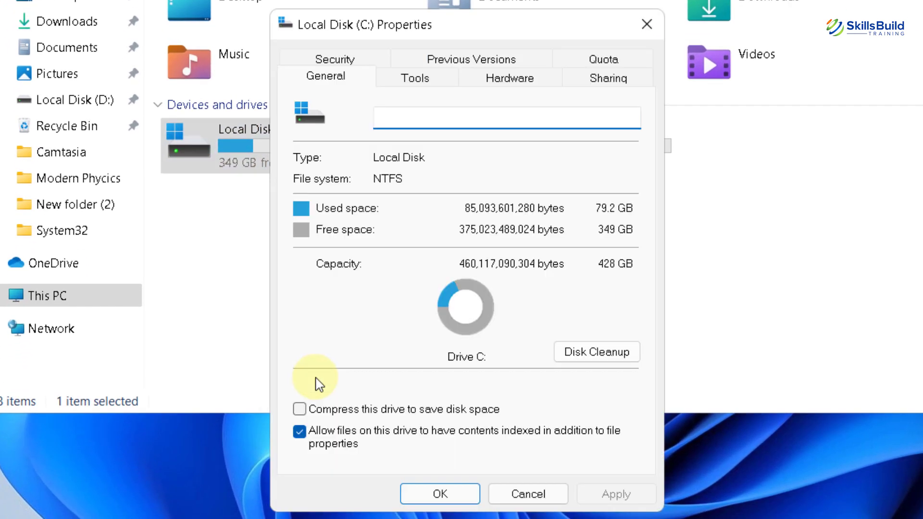
{"action": "left_click", "coordinate": [597, 355]}
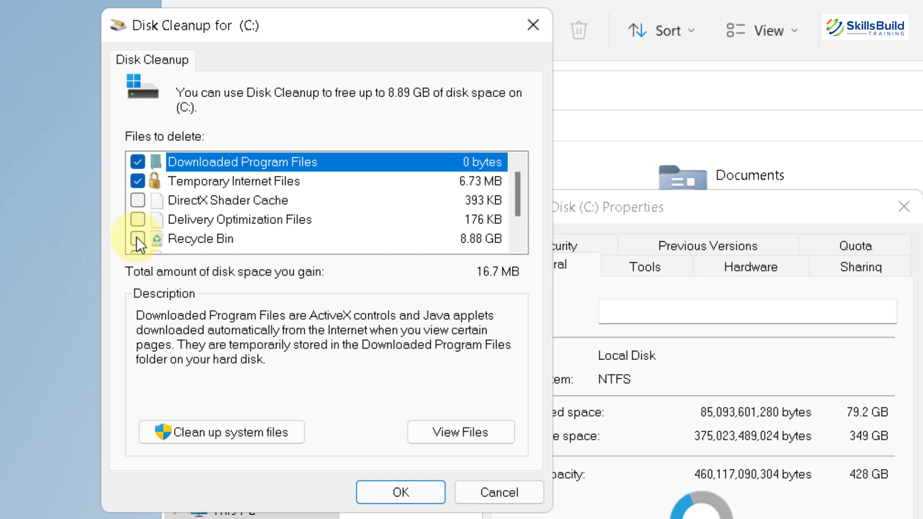
{"action": "left_click", "coordinate": [138, 239]}
{"action": "scroll", "coordinate": [136, 237], "scroll_direction": "down", "scroll_amount": 1}
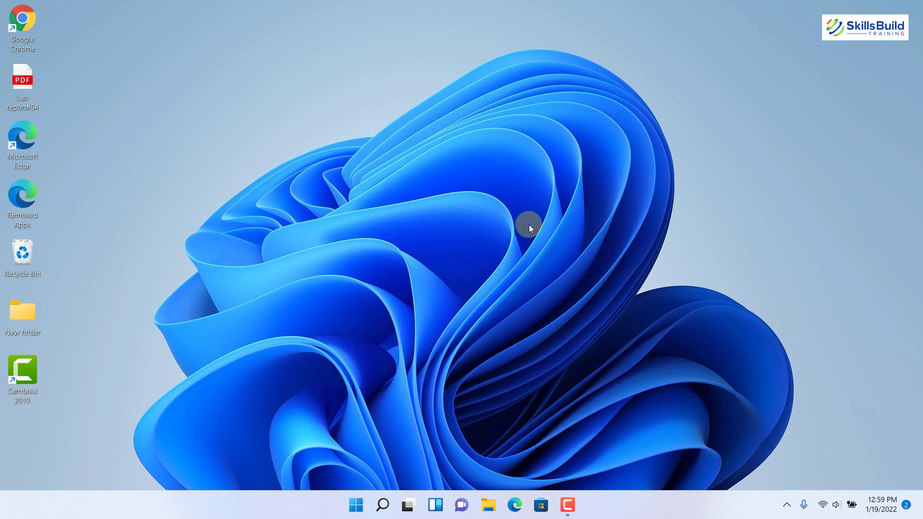
Step: Open the user's %temp% folder from the Run box and maximize the window
{"action": "key", "text": "super+r"}
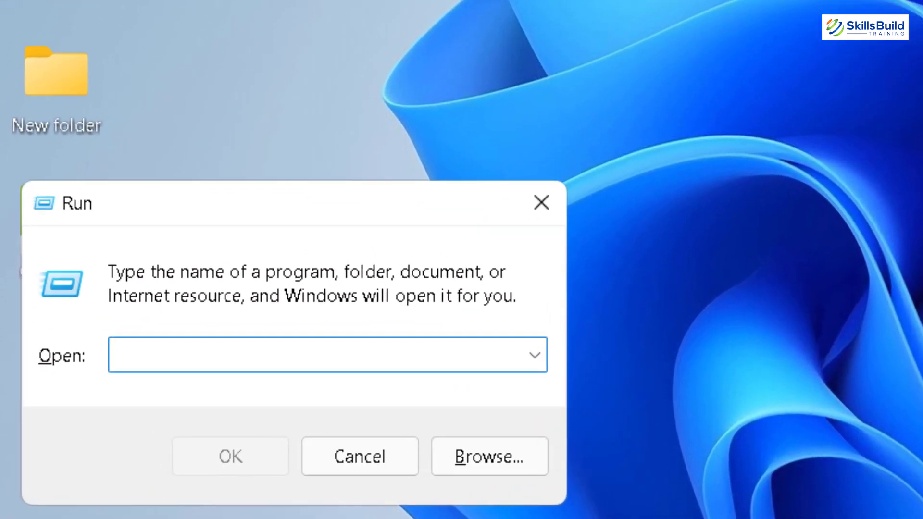
{"action": "type", "text": "%temp%"}
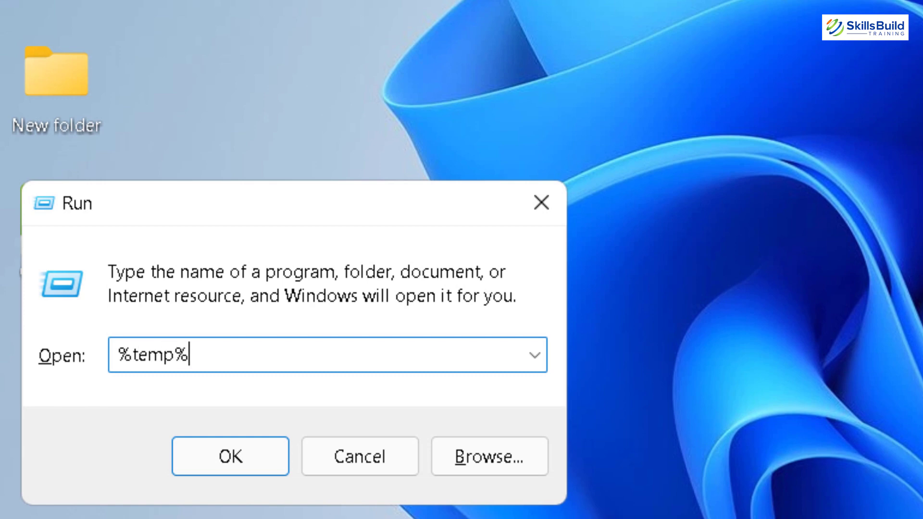
{"action": "key", "text": "Return"}
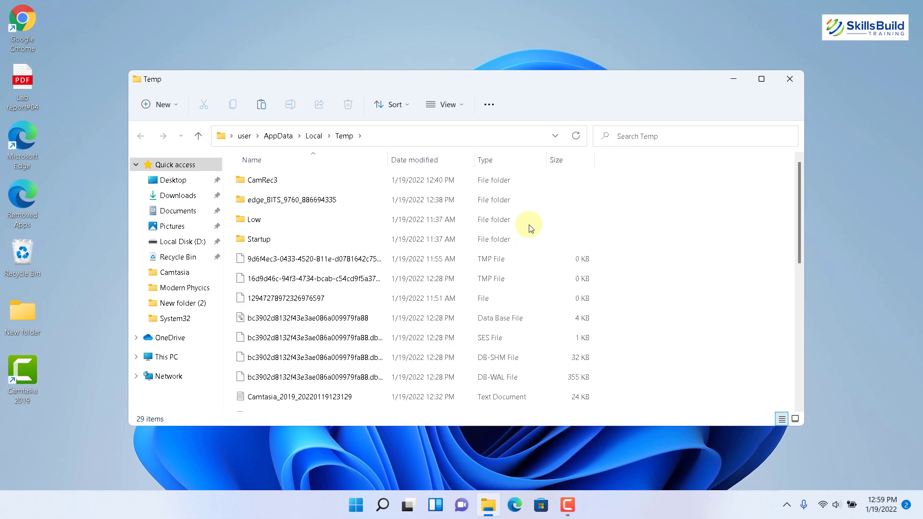
{"action": "double_click", "coordinate": [504, 77]}
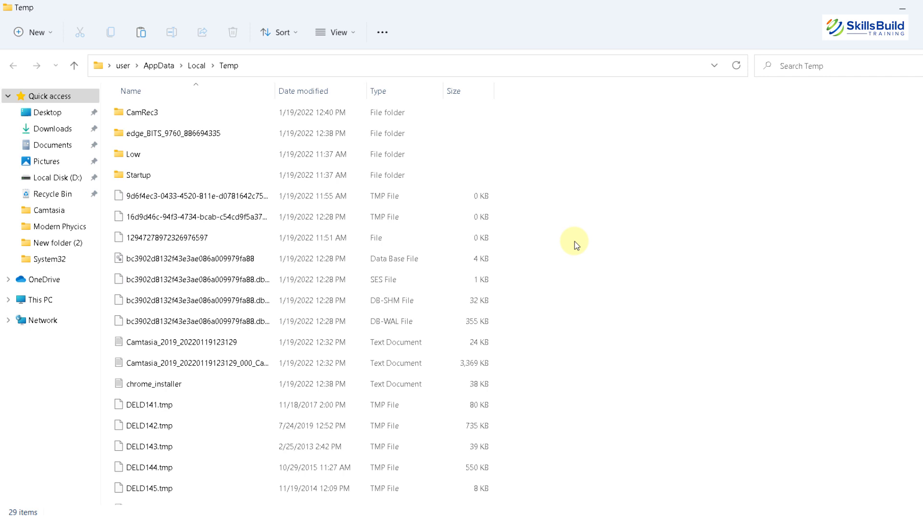
Step: Delete all Temp items, skipping the 8 in-use ones, and close the window
{"action": "key", "text": "ctrl+a"}
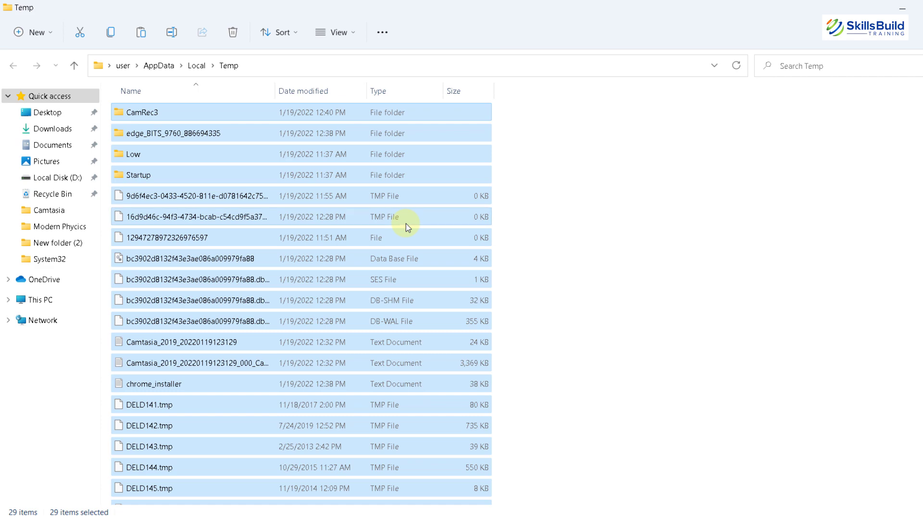
{"action": "key", "text": "Delete"}
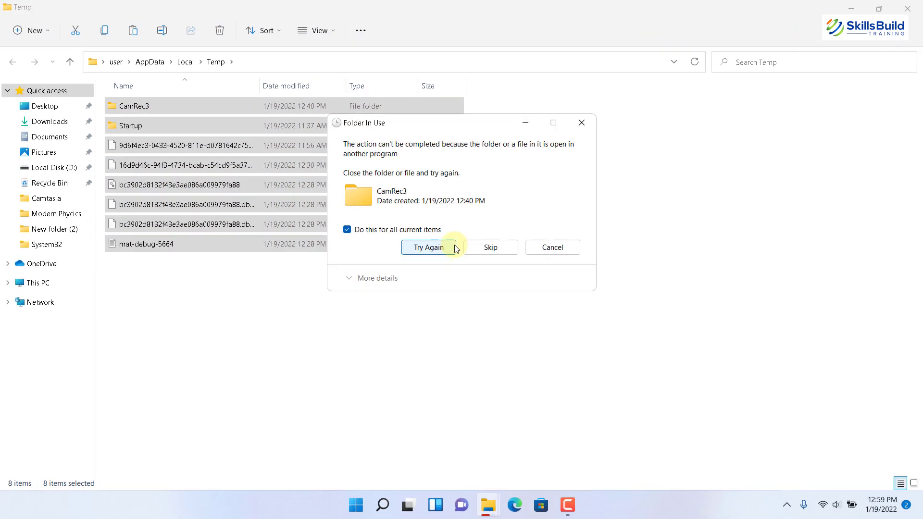
{"action": "left_click", "coordinate": [476, 250]}
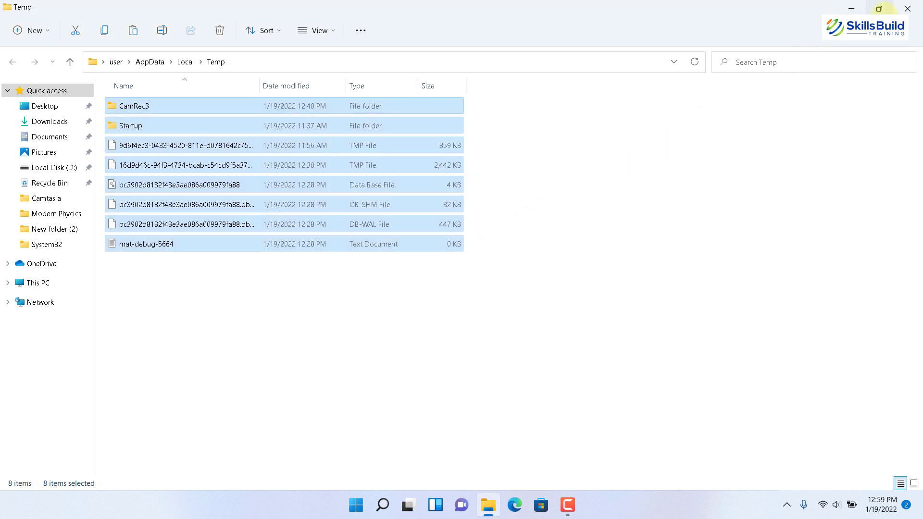
{"action": "left_click", "coordinate": [908, 8]}
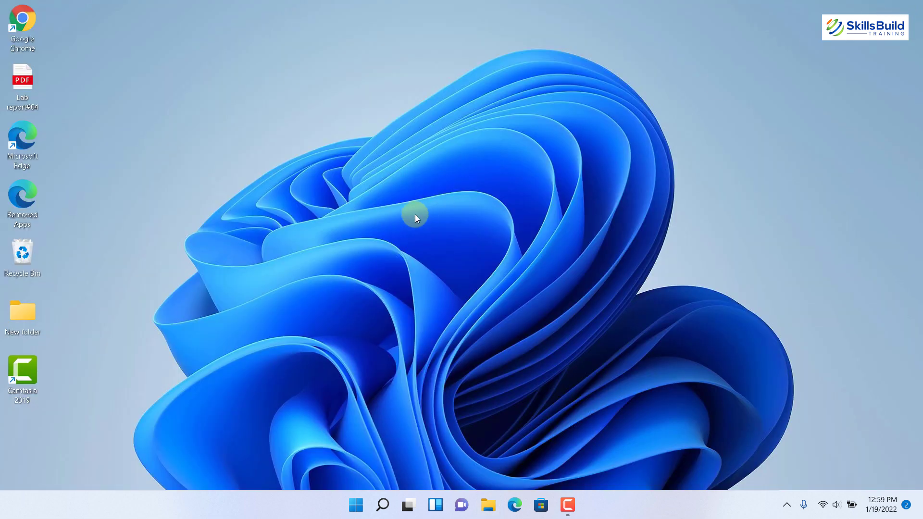
Step: Open the Windows Temp folder via Run 'temp', granting access when prompted
{"action": "key", "text": "super+r"}
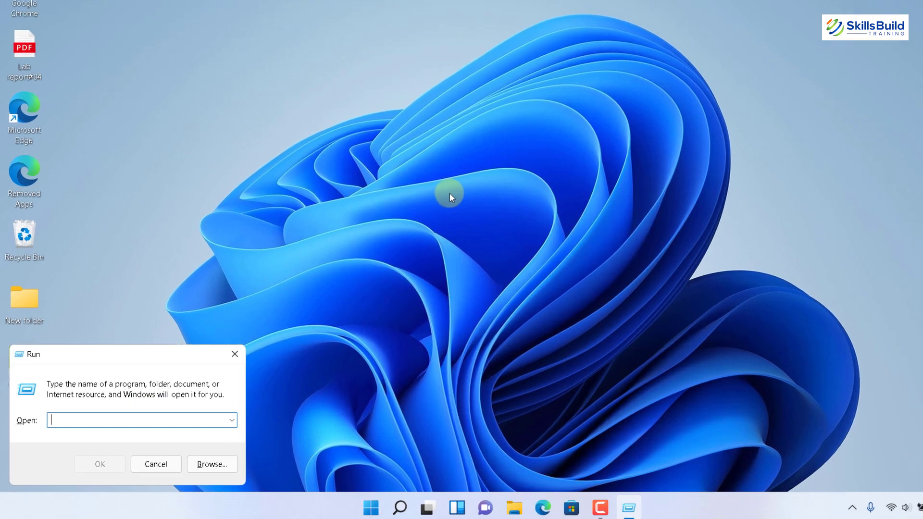
{"action": "type", "text": "temp"}
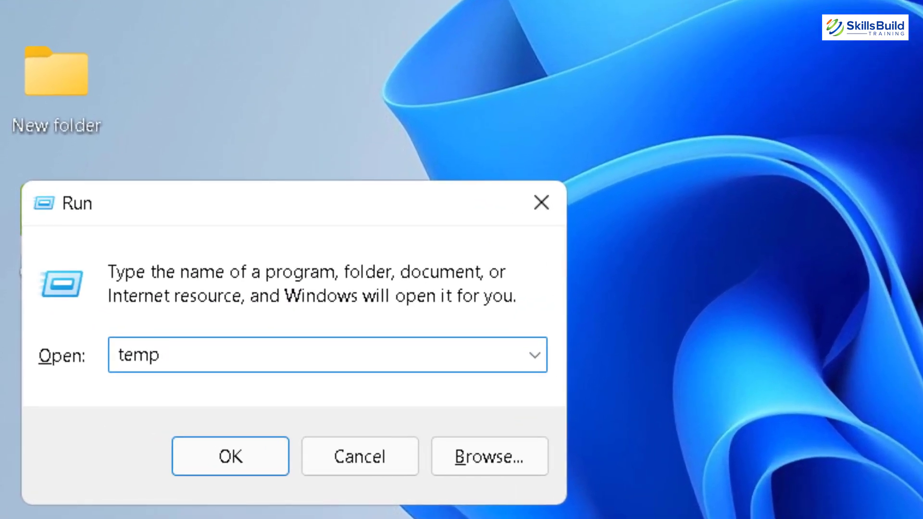
{"action": "key", "text": "Return"}
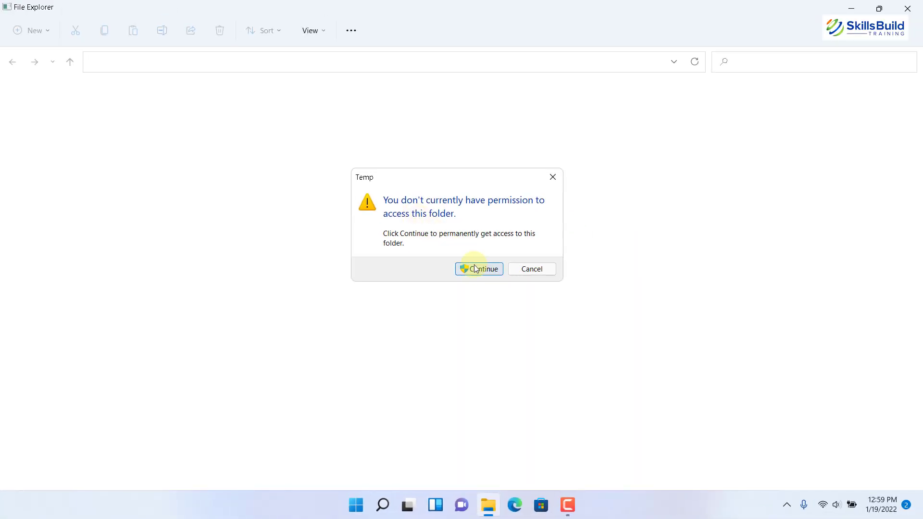
{"action": "left_click", "coordinate": [709, 173]}
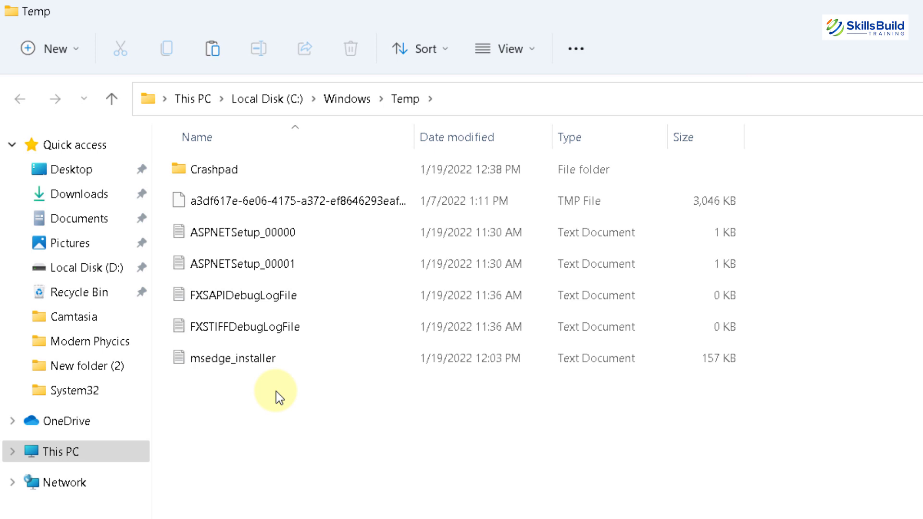
Step: Delete all seven items in the Windows Temp folder and close the window
{"action": "left_click_drag", "start_coordinate": [276, 391], "coordinate": [358, 151]}
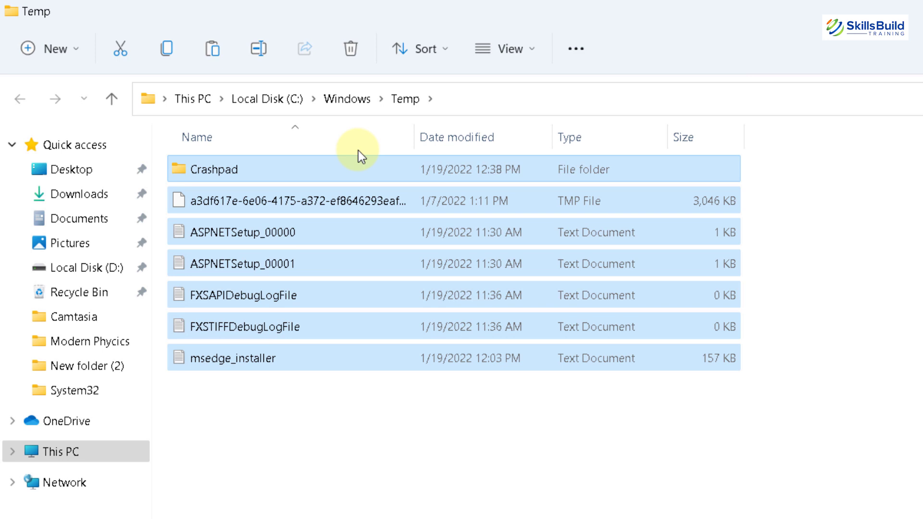
{"action": "key", "text": "Delete"}
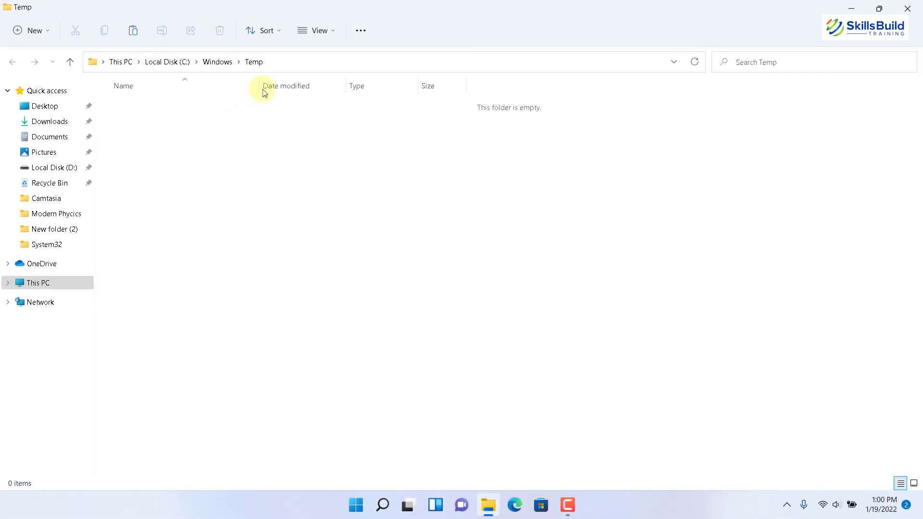
{"action": "left_click", "coordinate": [915, 9]}
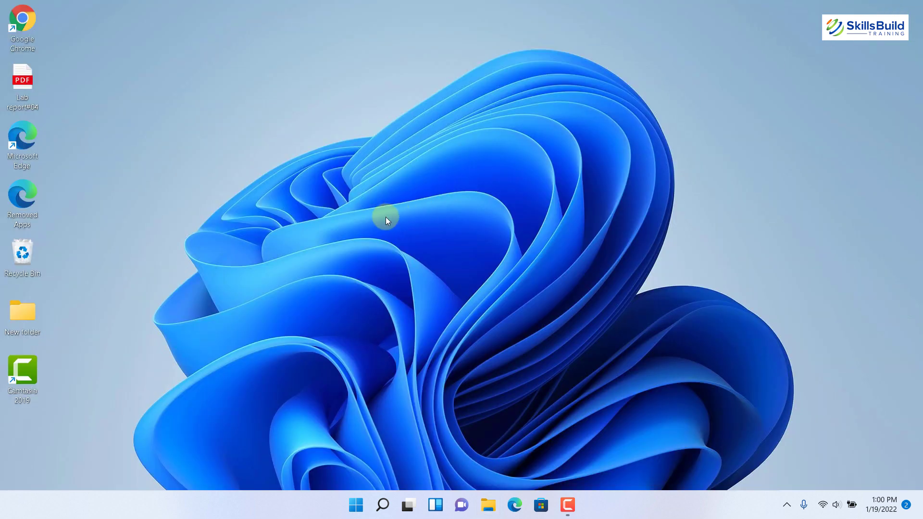